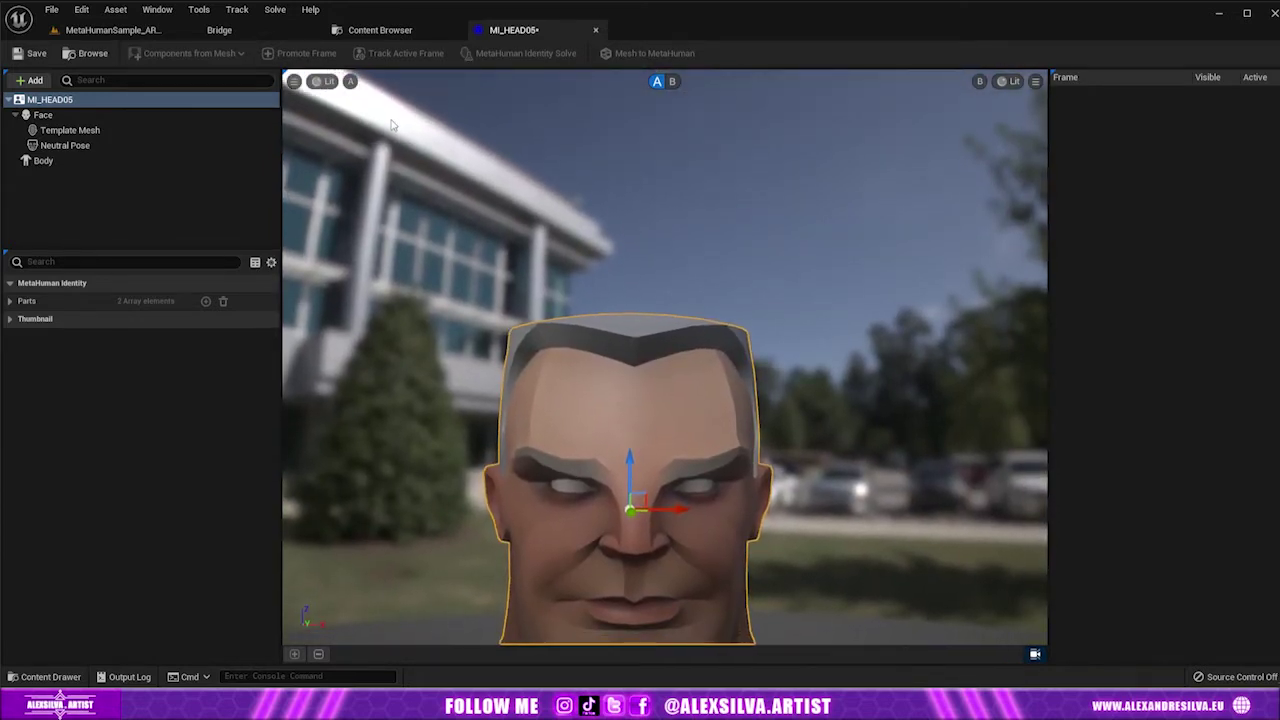
# Select MI_HEAD05's Neutral Pose and frame the face front-on in the viewport
pyautogui.click(293, 81)
pyautogui.scroll(5, 447, 137)
pyautogui.click(660, 366)
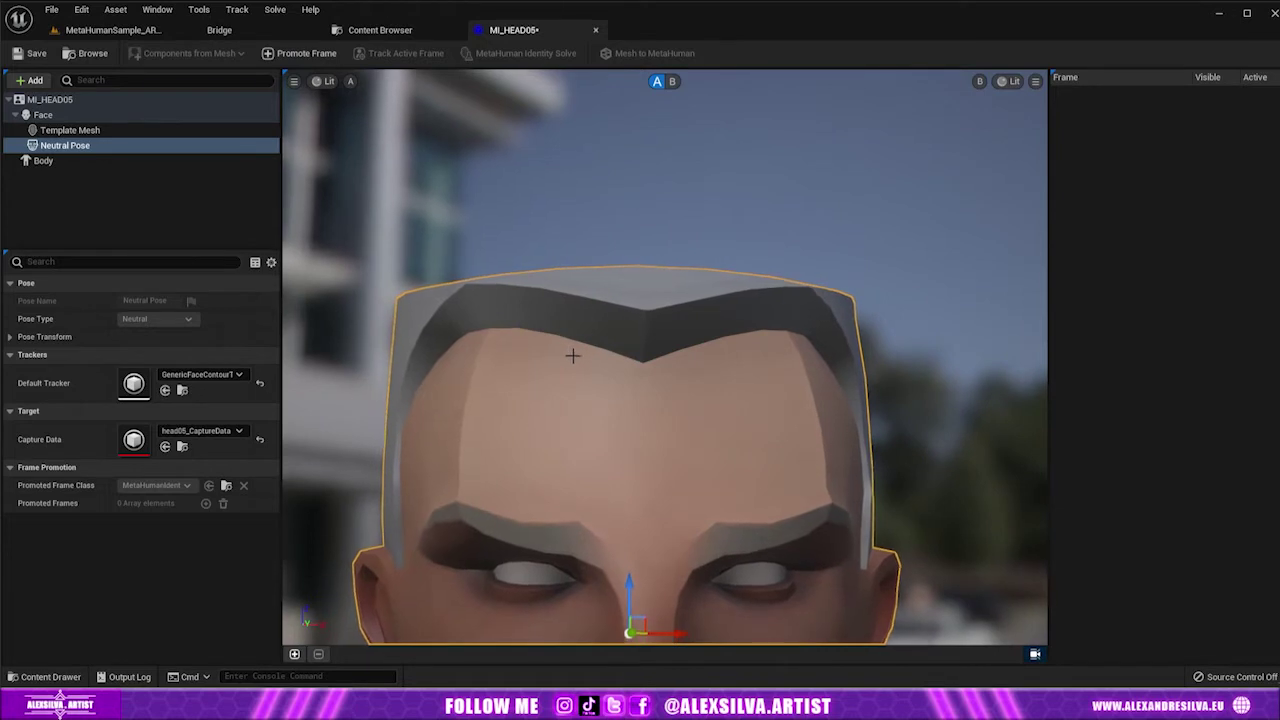
pyautogui.moveTo(567, 355); pyautogui.dragTo(632, 487, button='middle')
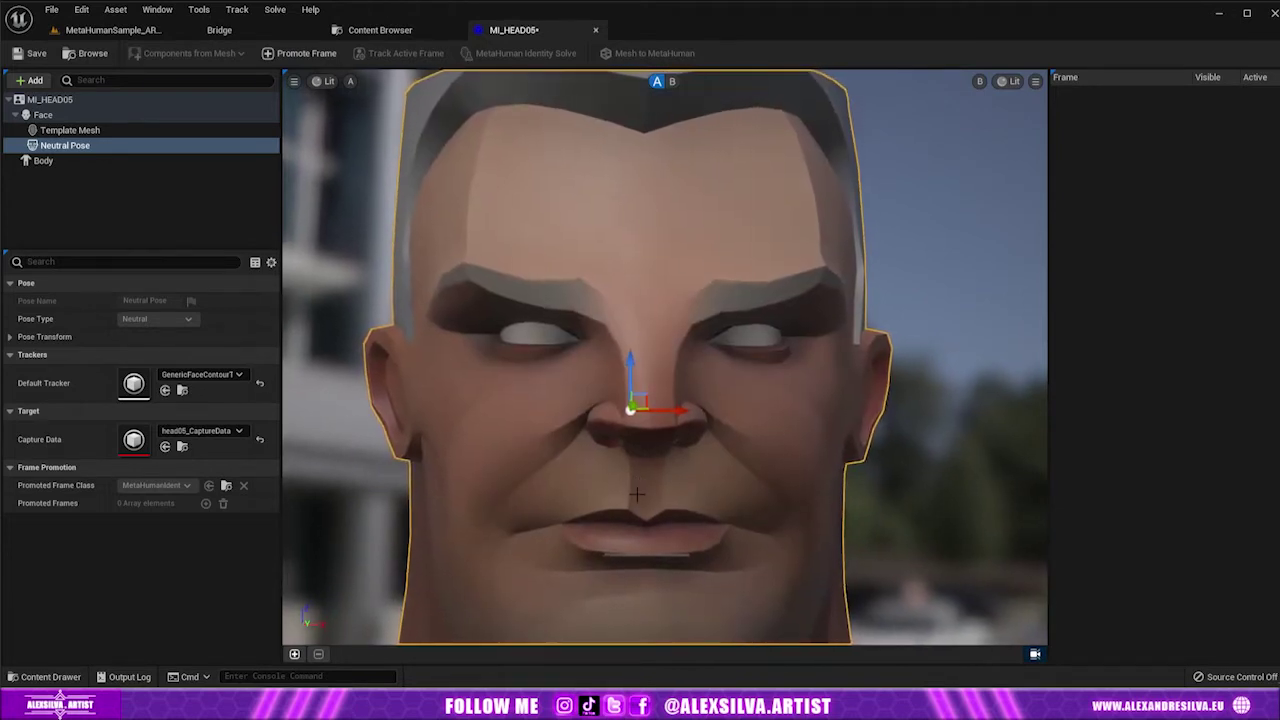
pyautogui.moveTo(639, 497)
pyautogui.keyDown('alt'); pyautogui.mouseDown()
pyautogui.moveTo(622, 492)
pyautogui.moveTo(633, 343)
pyautogui.mouseUp(); pyautogui.keyUp('alt')
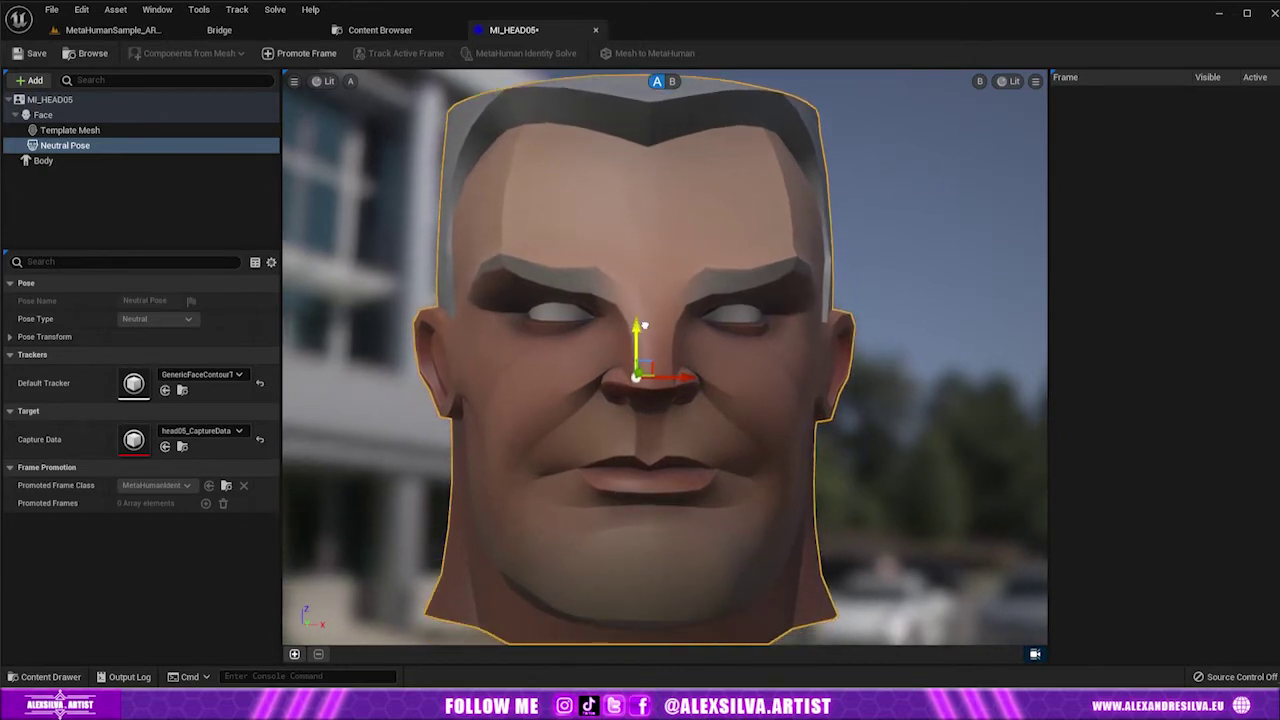
# Promote the front-on view to Frame 0 and track its facial markers
pyautogui.click(300, 53)
pyautogui.click(1000, 655)
pyautogui.click(1105, 640)
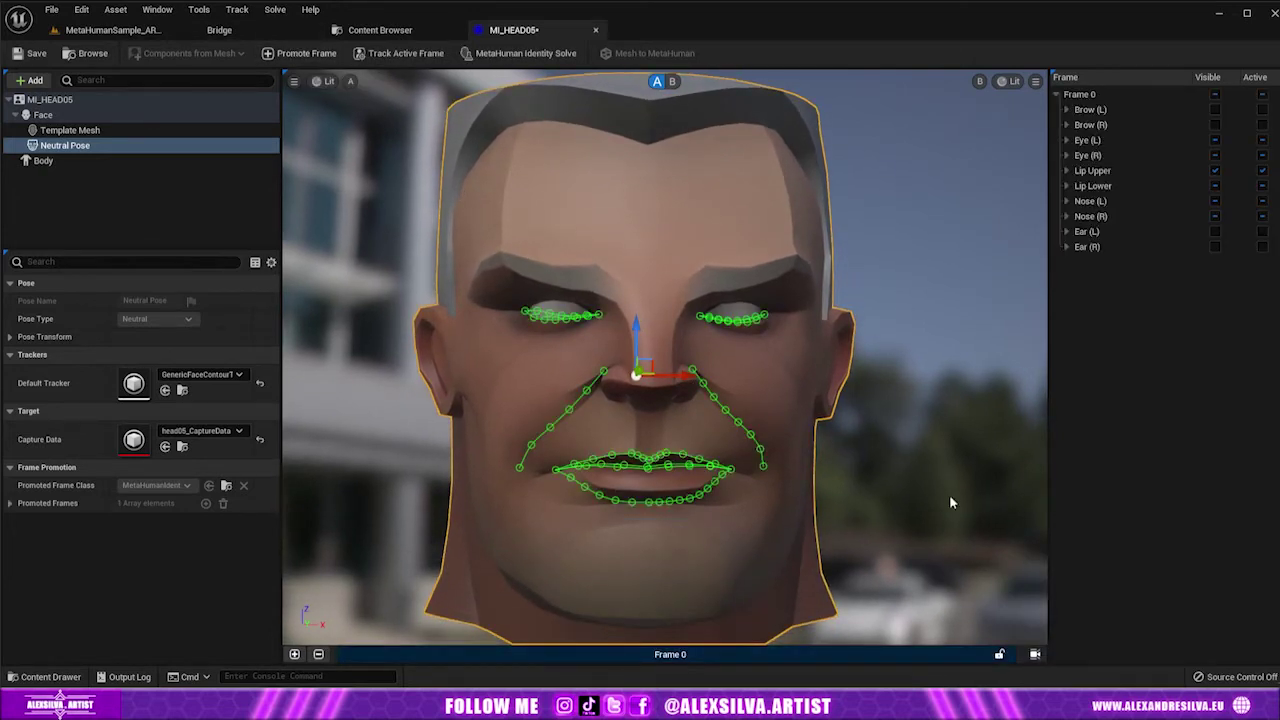
pyautogui.scroll(5, 689, 491)
pyautogui.scroll(1, 689, 491)
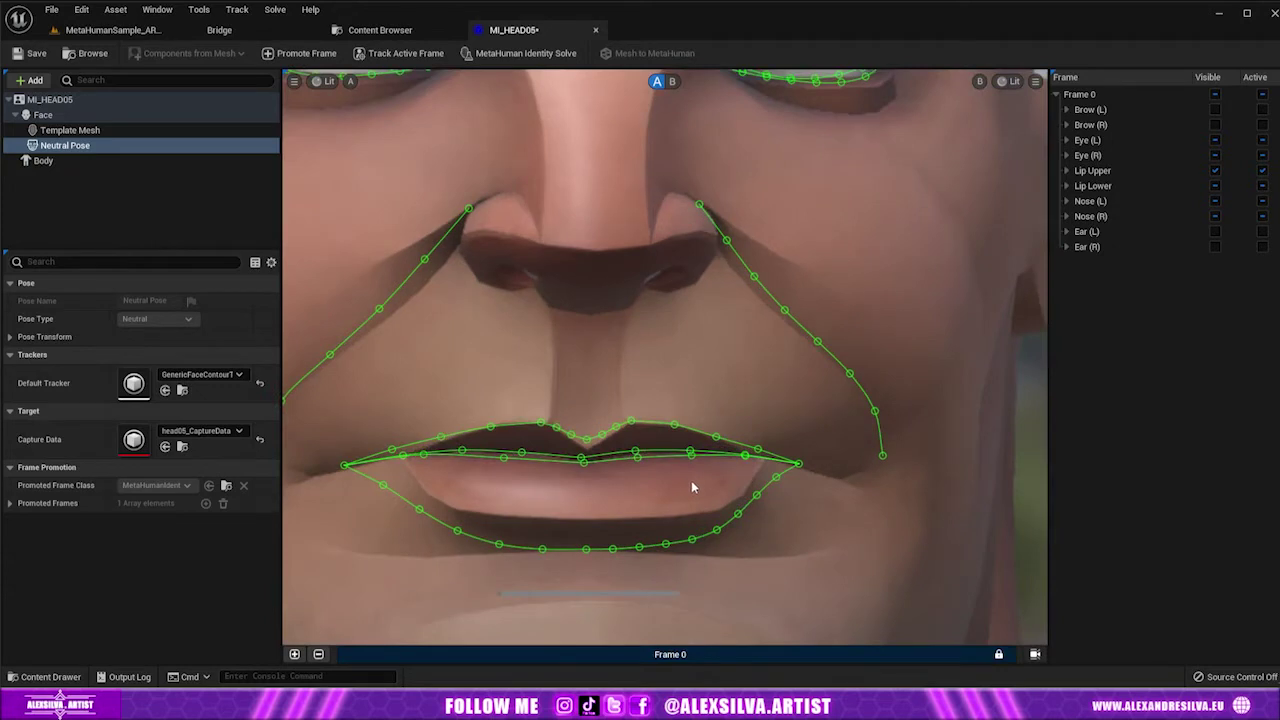
pyautogui.scroll(2, 691, 480)
# Pull the lower lip contour up onto the lip edge
pyautogui.click(772, 445)
pyautogui.click(777, 450)
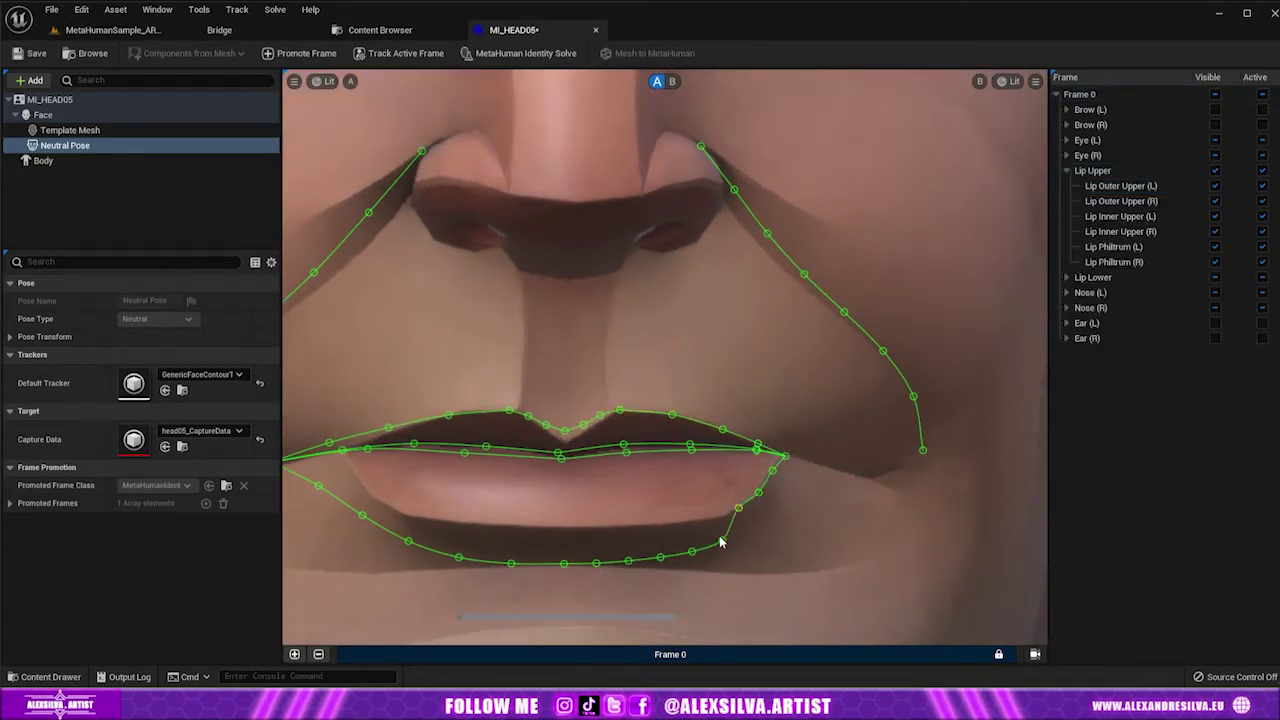
pyautogui.scroll(-5, 334, 497)
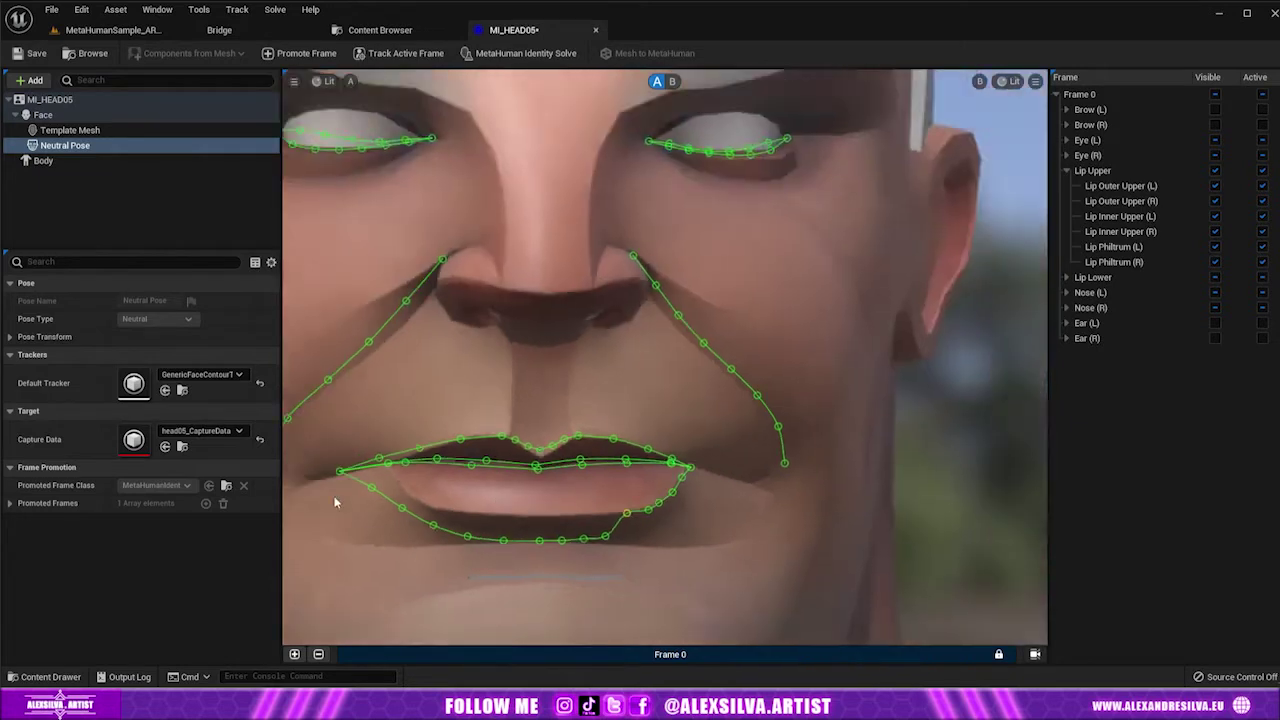
pyautogui.scroll(5, 387, 465)
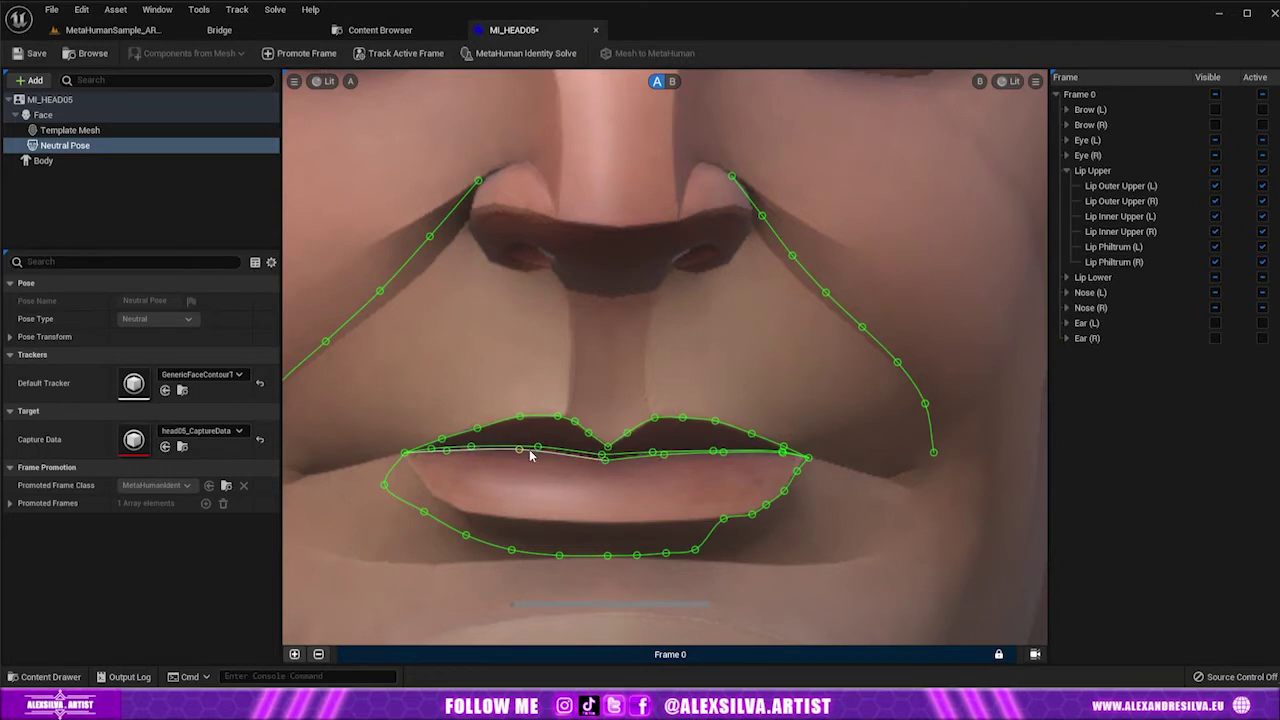
pyautogui.moveTo(508, 551)
pyautogui.mouseDown()
pyautogui.moveTo(676, 524)
pyautogui.moveTo(607, 523)
pyautogui.mouseUp()
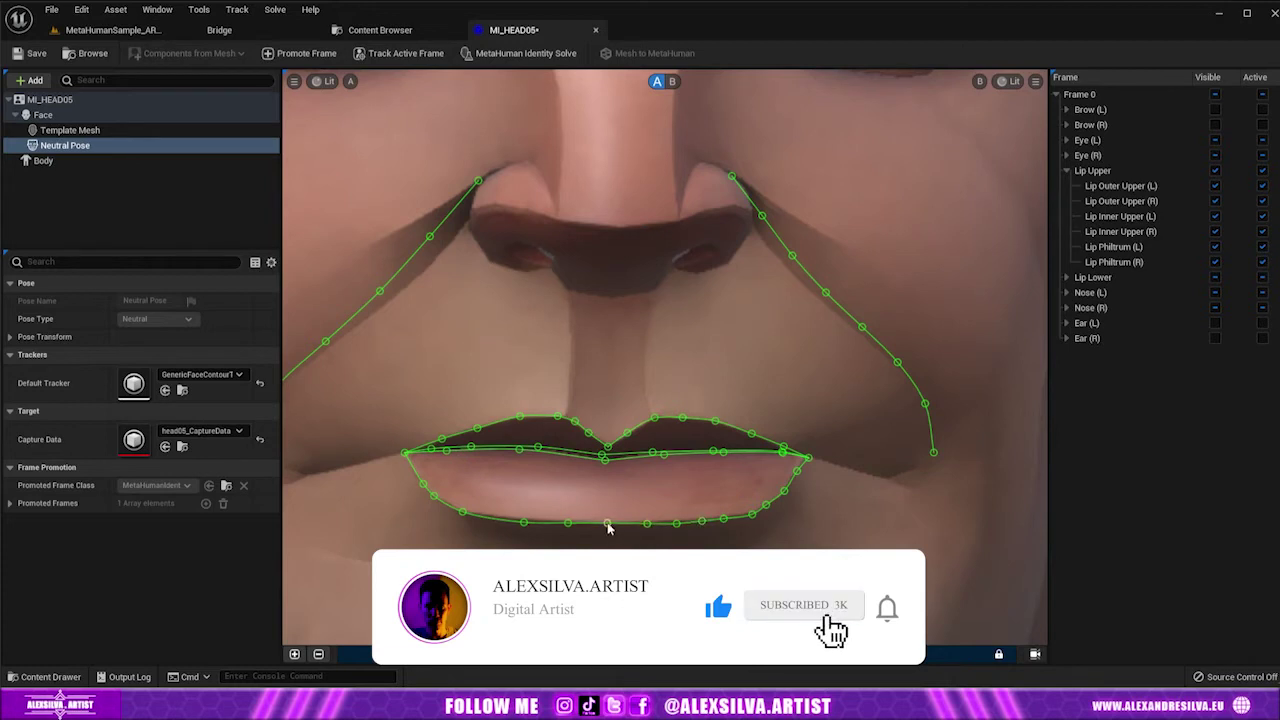
# Raise a point of the first eye's contour onto the eyelid edge
pyautogui.scroll(-2, 825, 385)
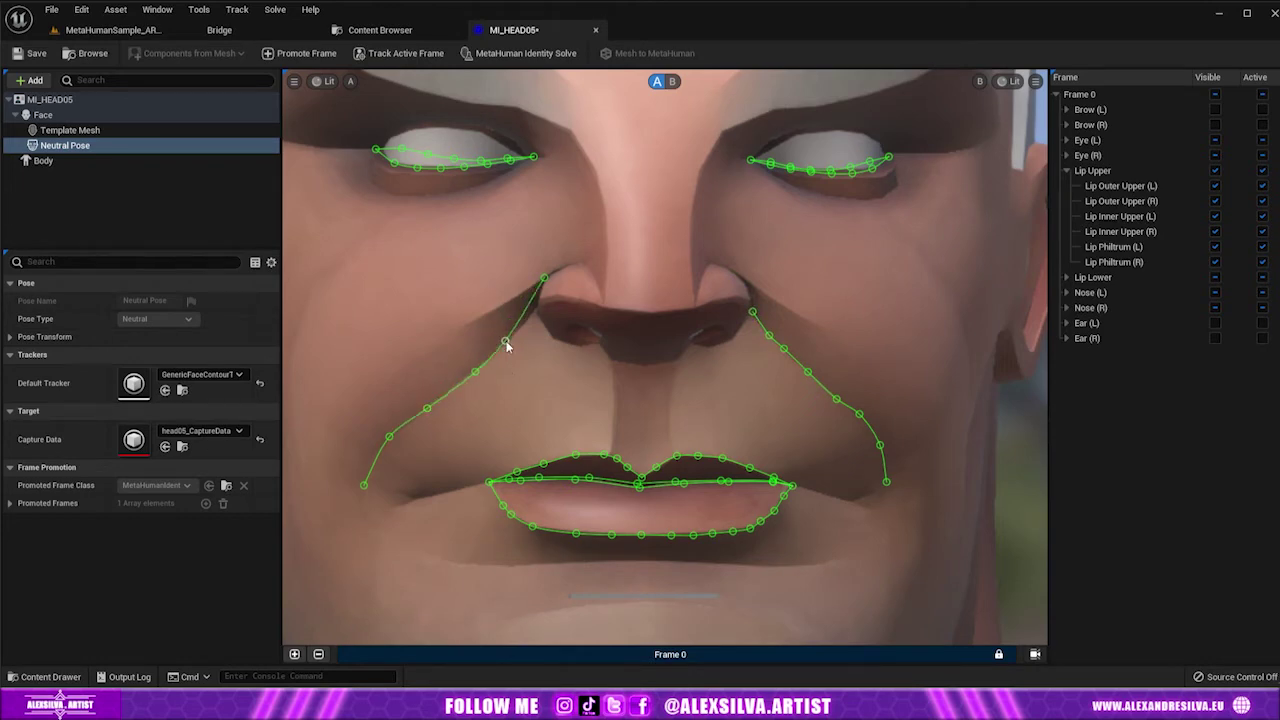
pyautogui.scroll(-2, 390, 386)
pyautogui.scroll(5, 757, 286)
pyautogui.scroll(2, 487, 327)
pyautogui.moveTo(549, 340); pyautogui.dragTo(558, 245)
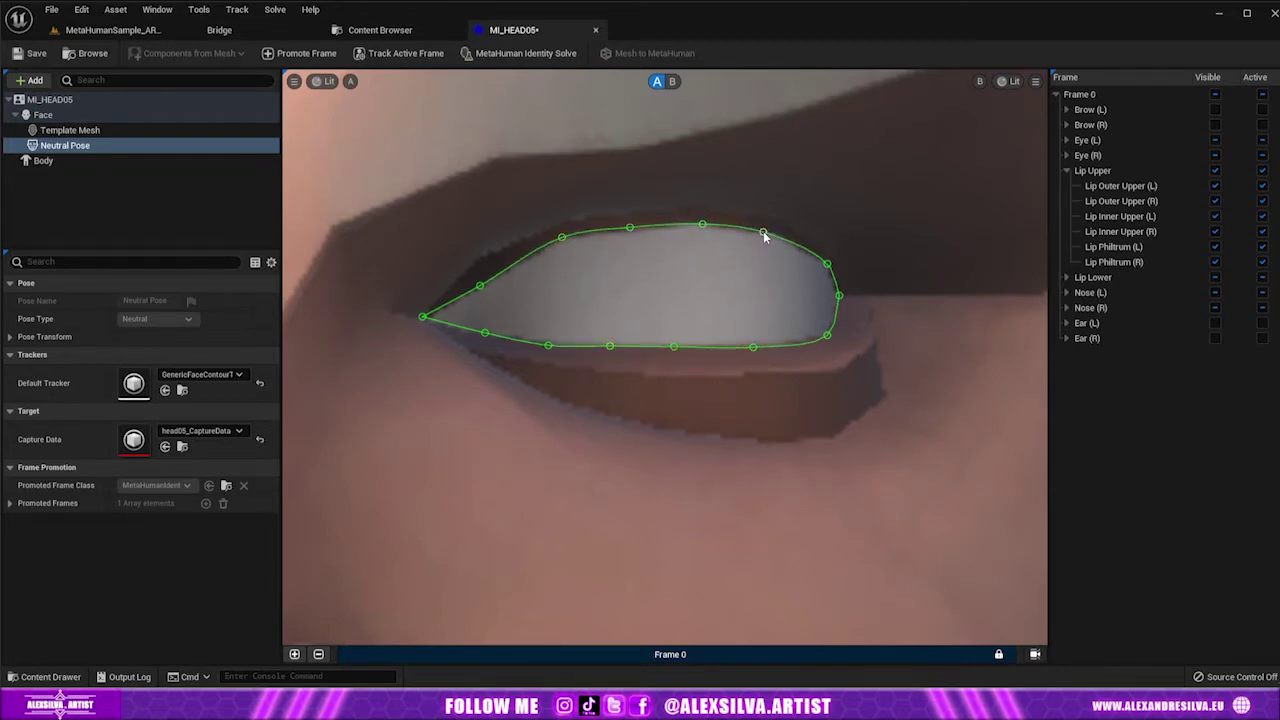
# Fit the second eye's contour point to the eyelid, then run the MetaHuman Identity Solve
pyautogui.scroll(-3, 871, 430)
pyautogui.scroll(-3, 871, 430)
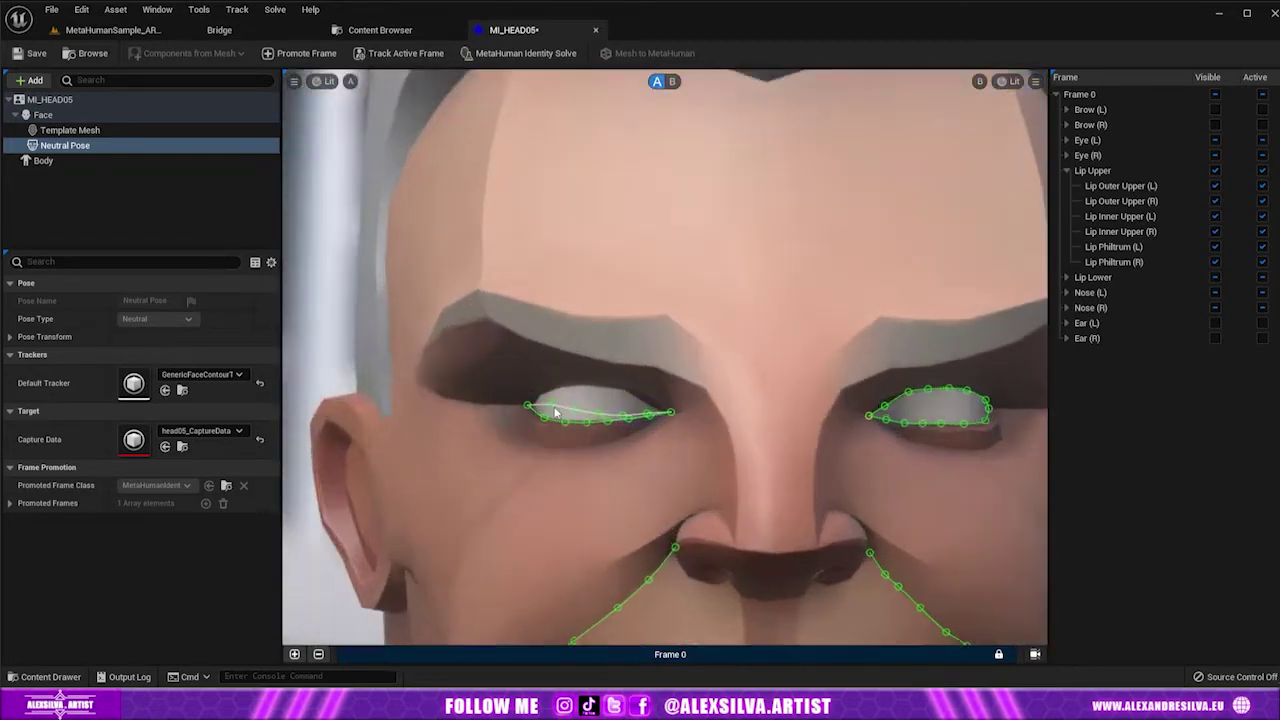
pyautogui.scroll(6, 560, 380)
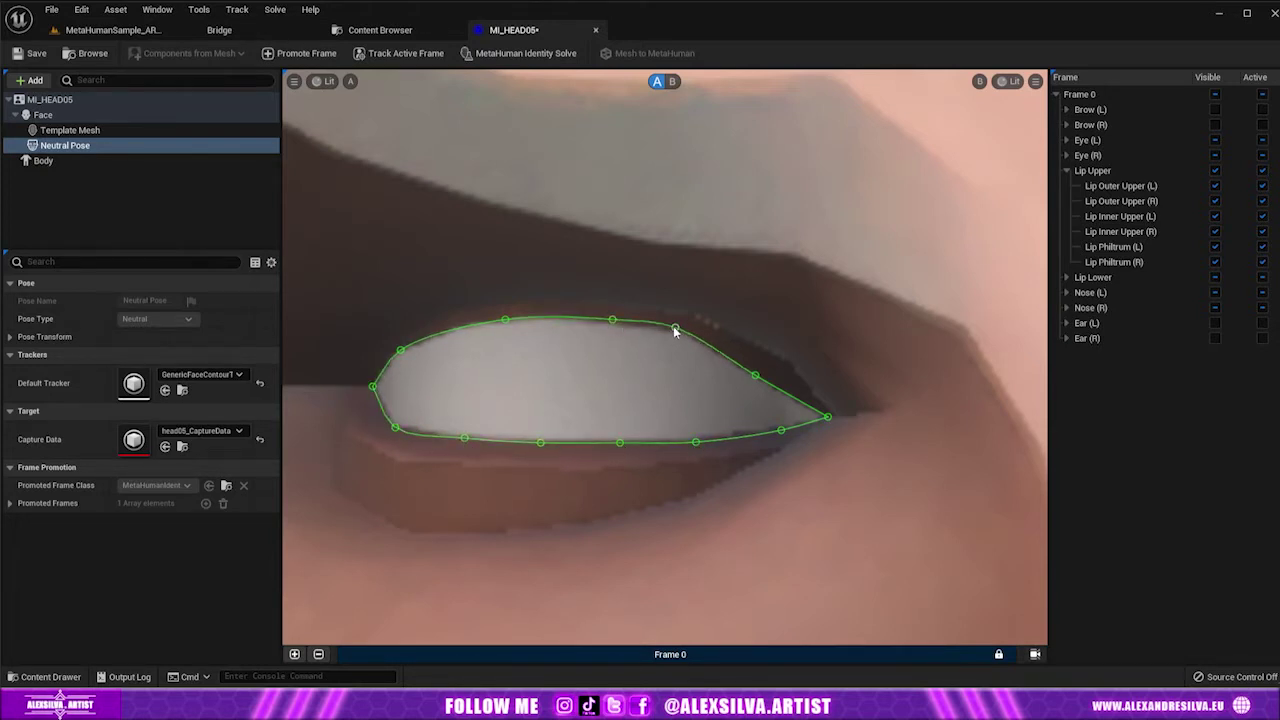
pyautogui.moveTo(504, 322); pyautogui.dragTo(494, 323)
pyautogui.scroll(-5, 577, 474)
pyautogui.scroll(-5, 690, 520)
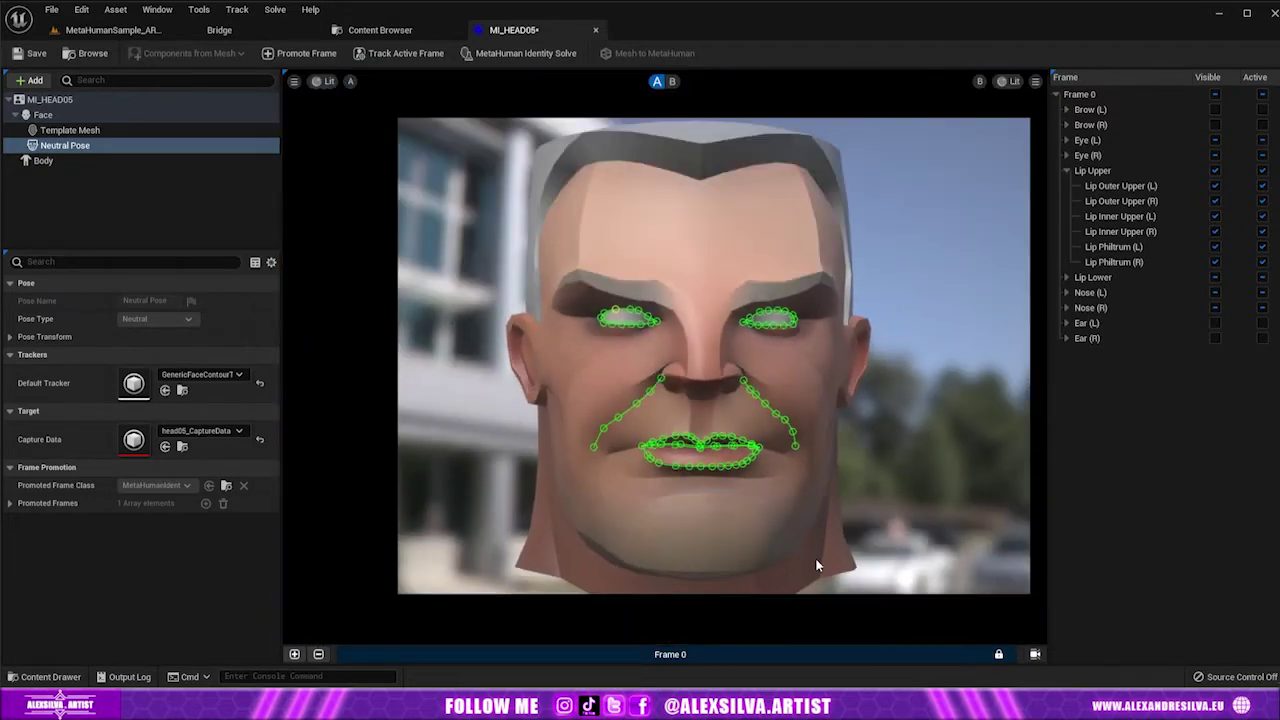
pyautogui.click(492, 58)
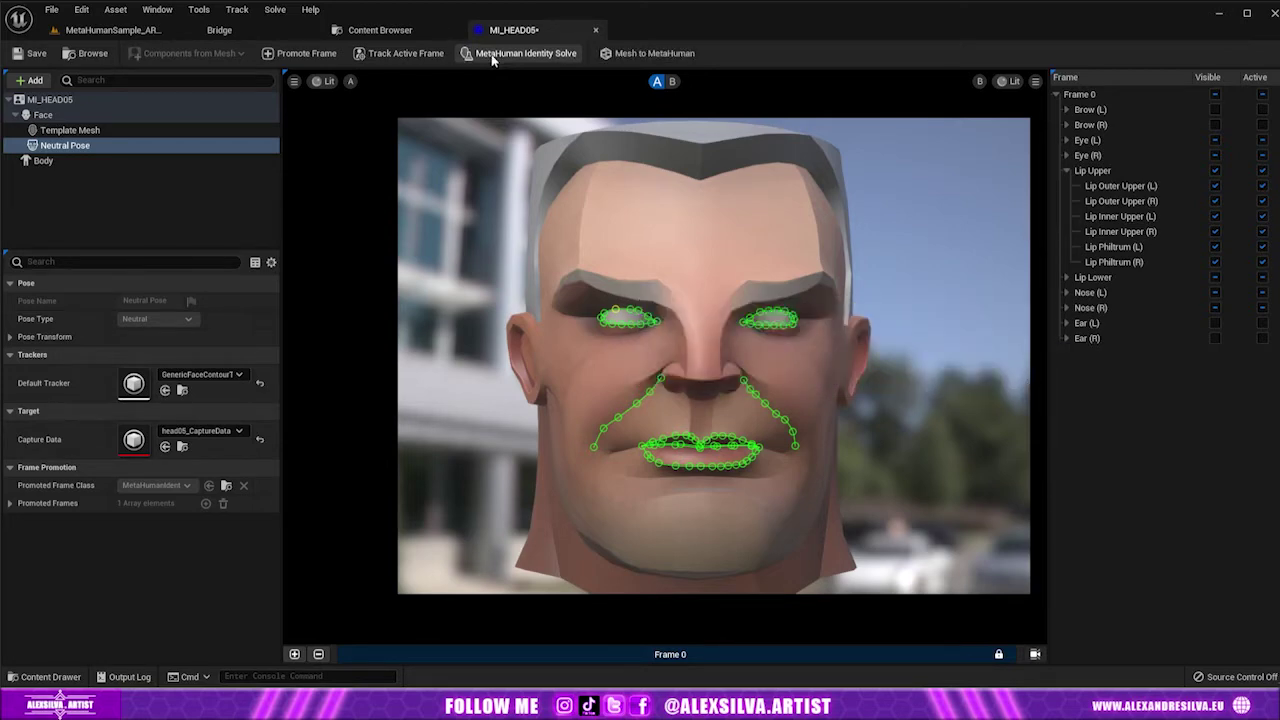
# Inspect the fitted template mesh at several zoom levels, then return to the textured head
pyautogui.click(672, 81)
pyautogui.scroll(4, 722, 474)
pyautogui.scroll(2, 720, 471)
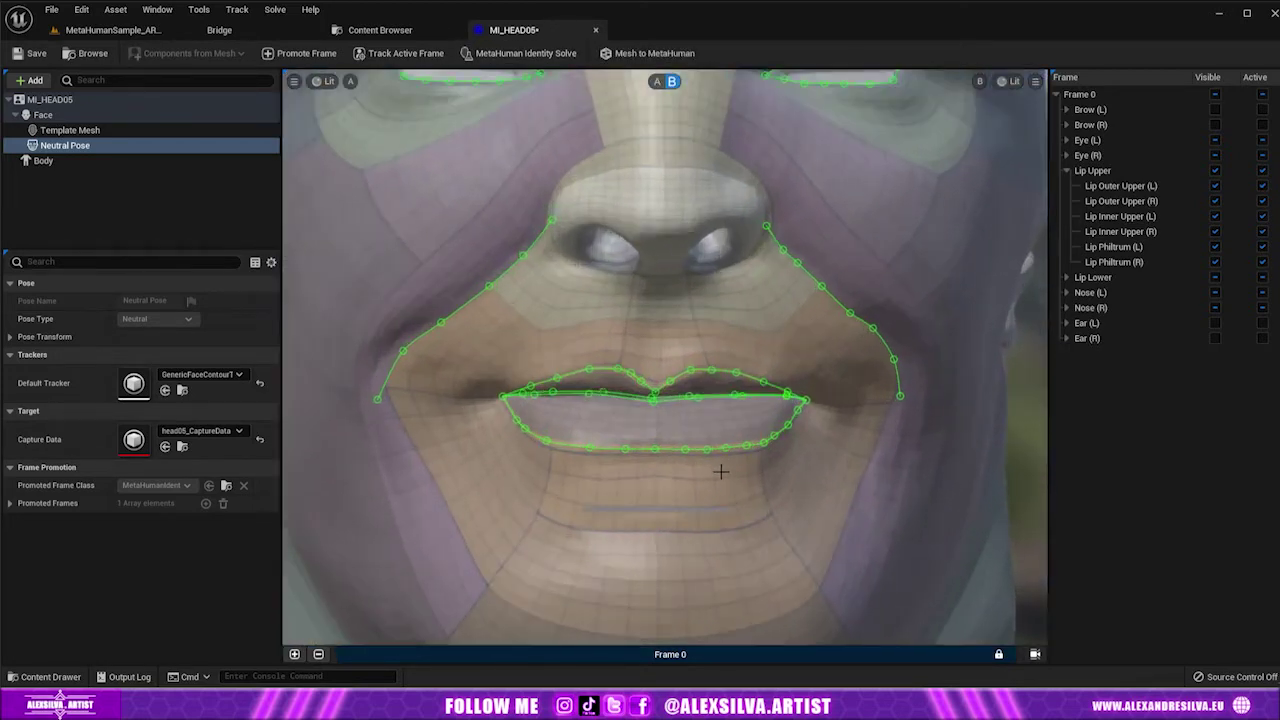
pyautogui.scroll(-5, 720, 471)
pyautogui.scroll(2, 577, 166)
pyautogui.scroll(-1, 569, 209)
pyautogui.scroll(-3, 569, 209)
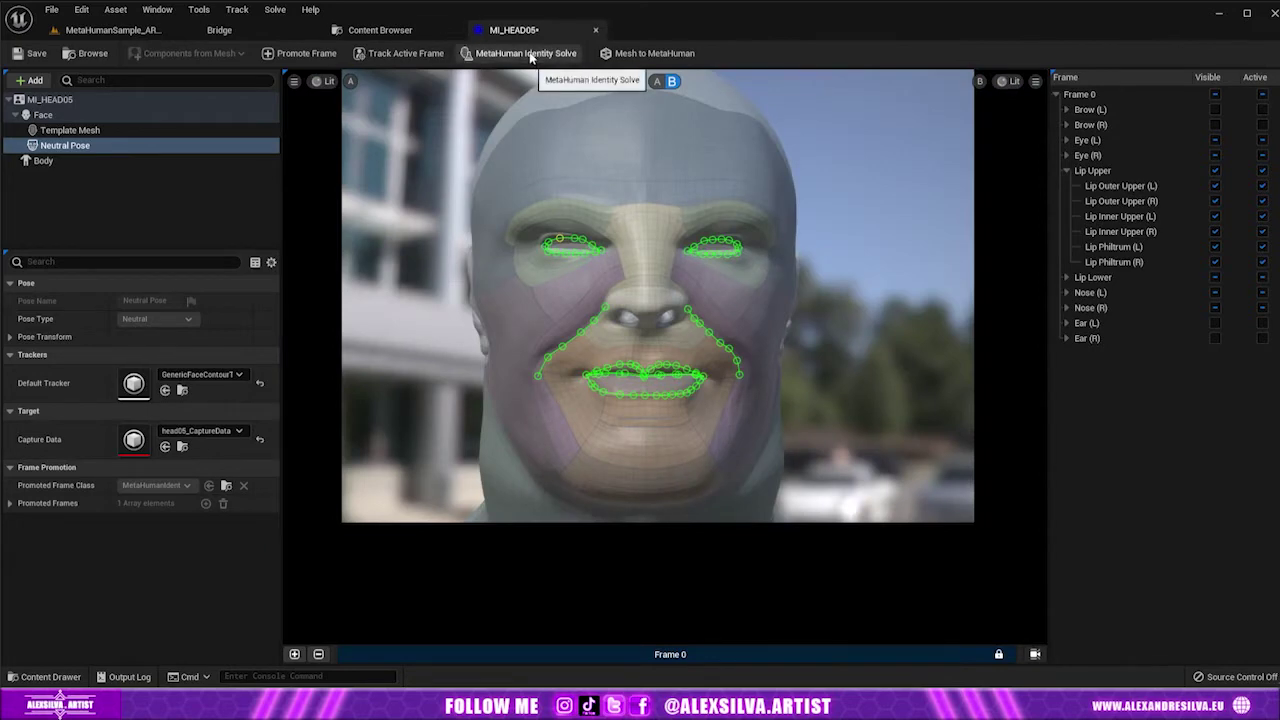
pyautogui.click(657, 81)
pyautogui.click(329, 81)
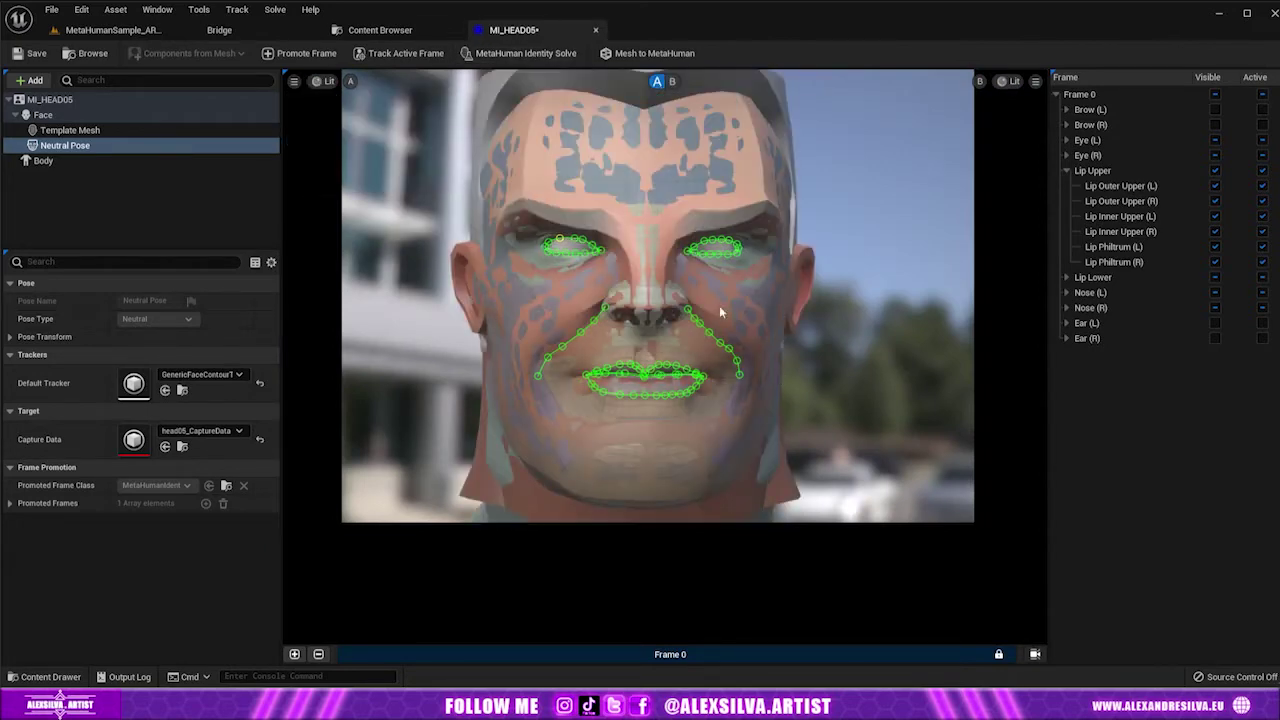
# Toggle between the fitted mesh and the textured head to compare the fit
pyautogui.scroll(3, 721, 296)
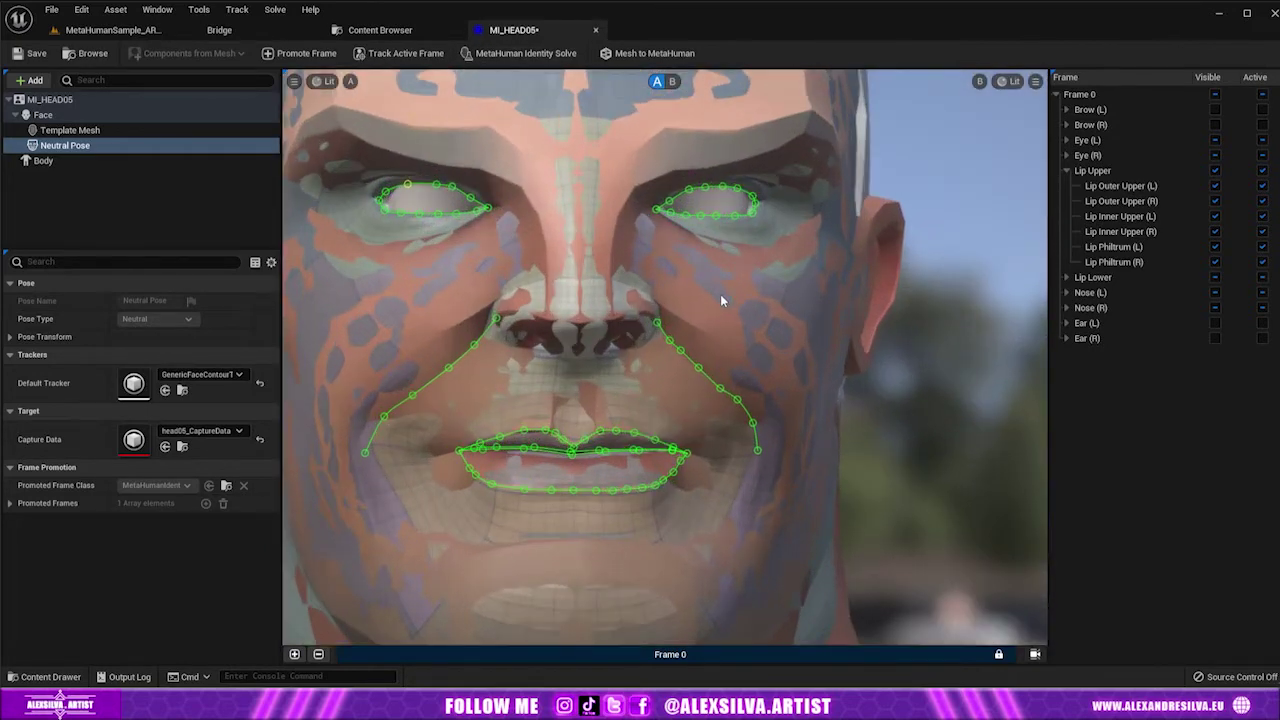
pyautogui.scroll(-2, 764, 445)
pyautogui.click(672, 84)
pyautogui.click(664, 84)
pyautogui.click(672, 84)
pyautogui.click(664, 84)
pyautogui.click(672, 82)
pyautogui.click(657, 81)
# Attempt Mesh to MetaHuman, dismiss the missing body type error, and go to the Body presets
pyautogui.click(660, 55)
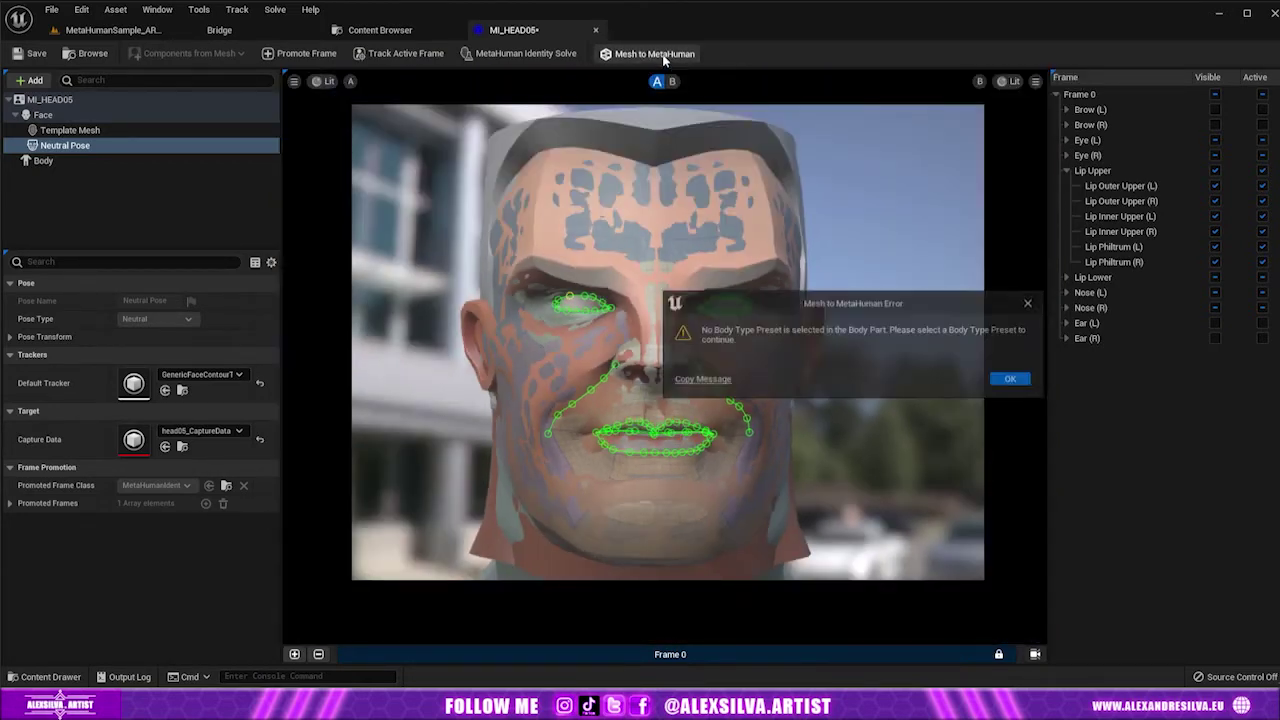
pyautogui.click(1027, 303)
pyautogui.click(50, 160)
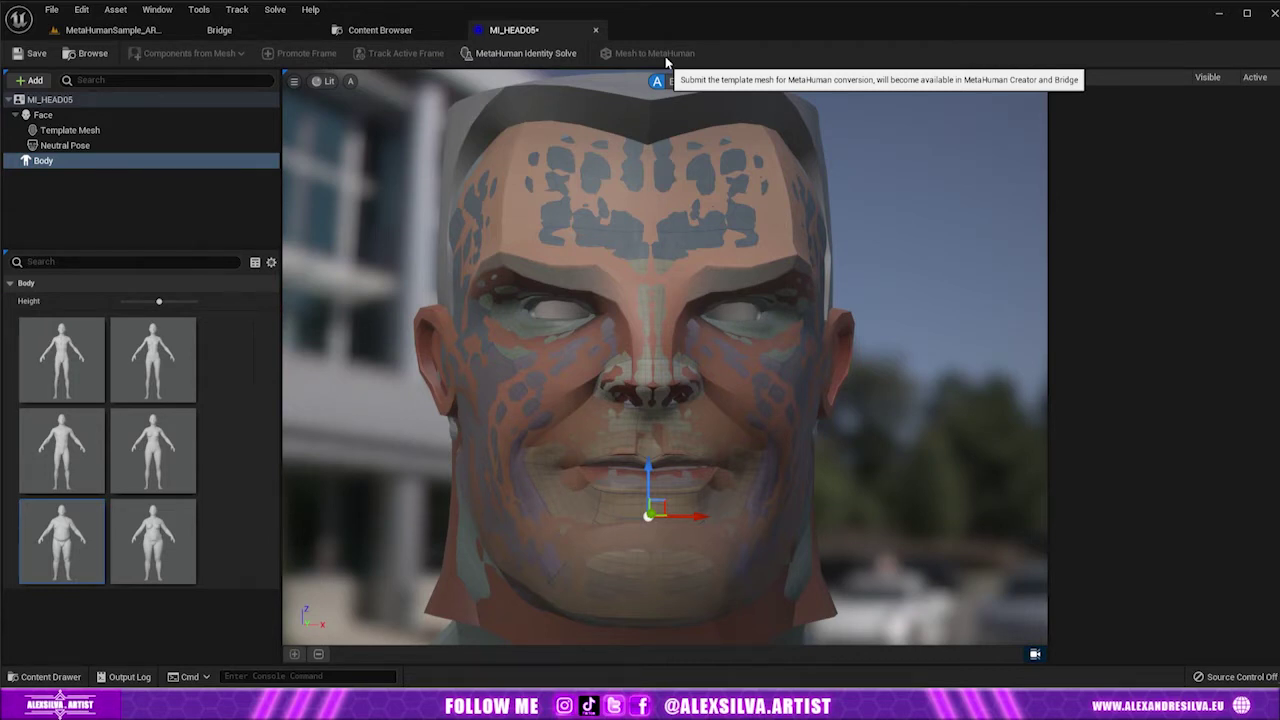
# Run Mesh to MetaHuman with the body type set, confirm completion, and reload the Creator page
pyautogui.click(666, 62)
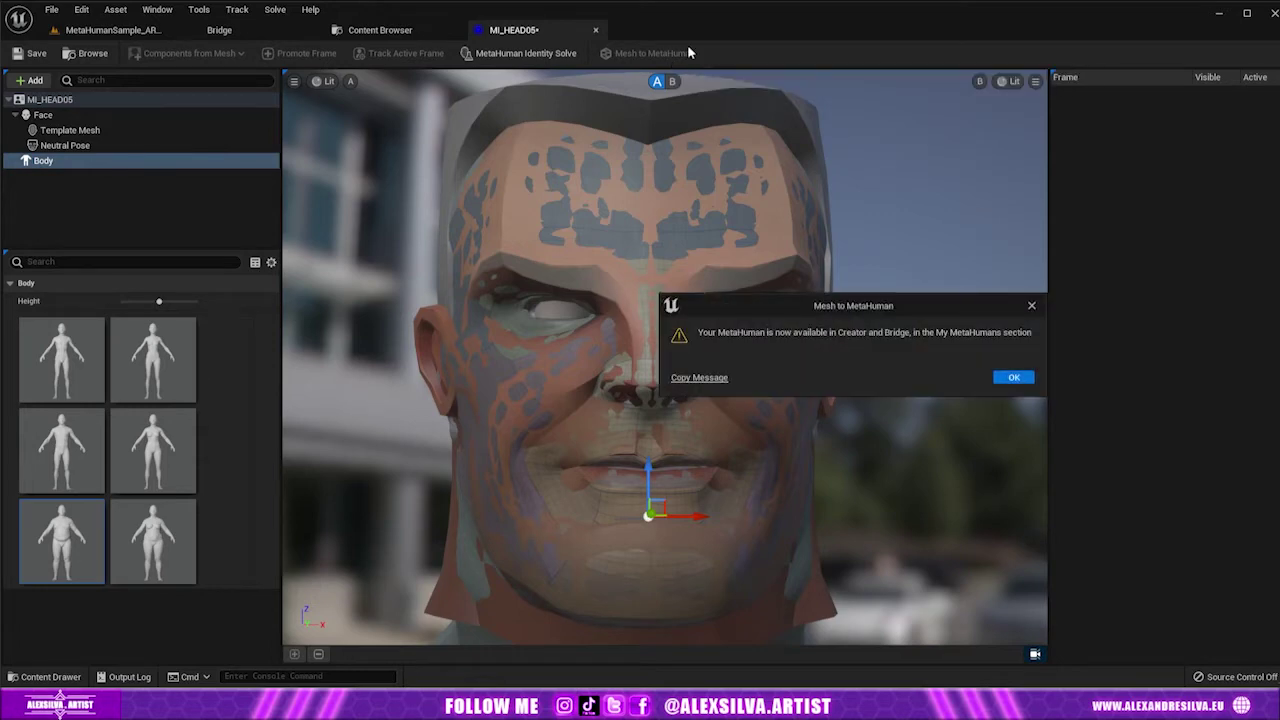
pyautogui.click(1015, 376)
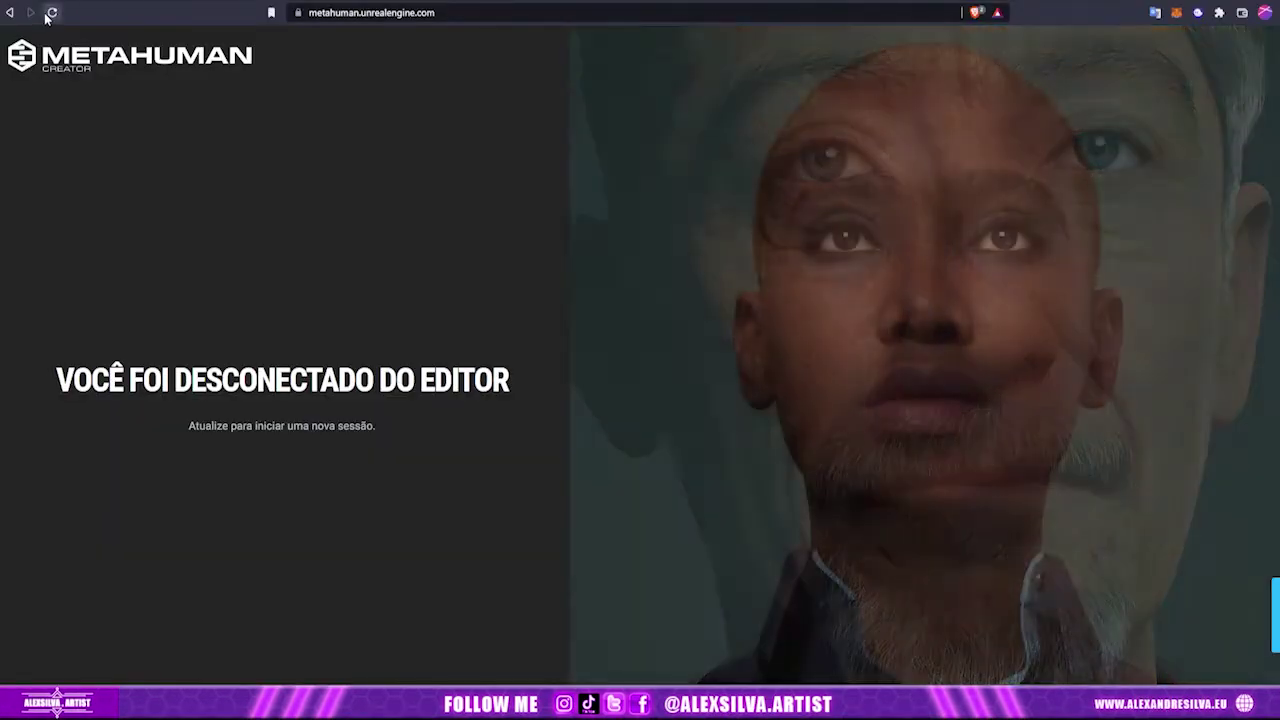
pyautogui.click(52, 13)
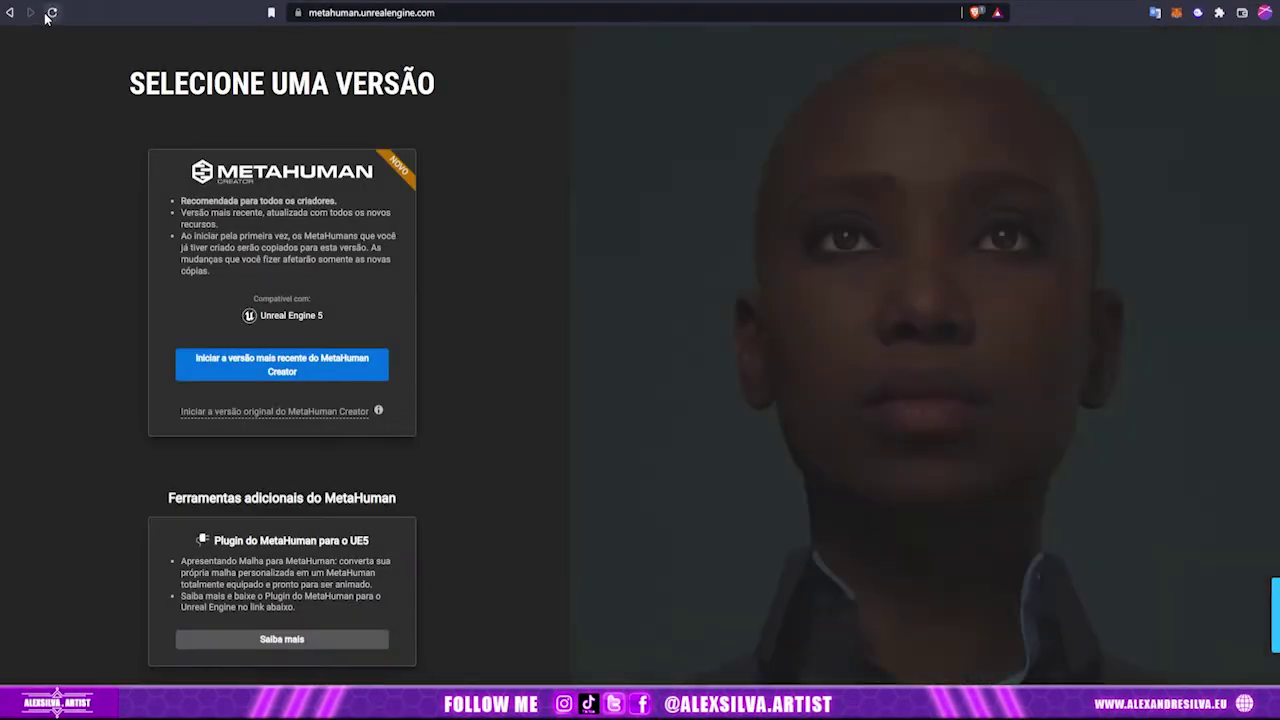
# Launch the newest Creator version, unlock MI_HEAD05 for editing, and show its Pele settings
pyautogui.click(283, 368)
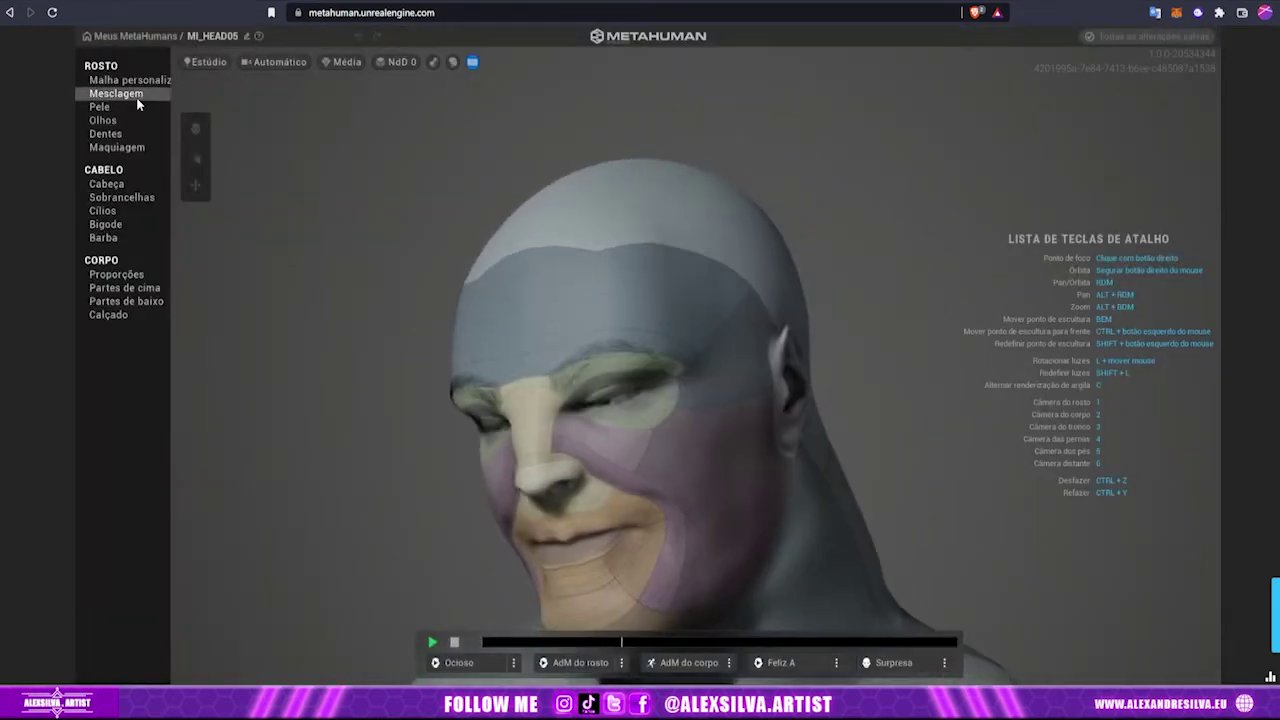
pyautogui.click(147, 82)
pyautogui.click(298, 412)
pyautogui.click(545, 402)
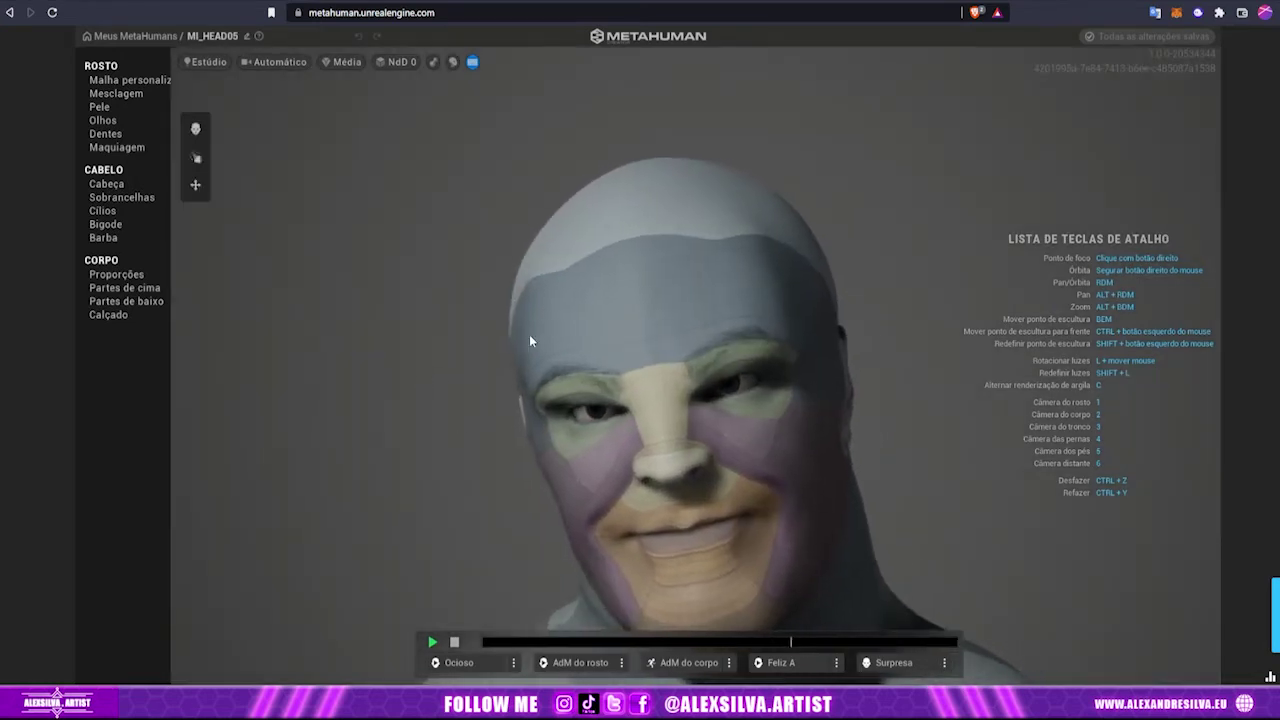
pyautogui.click(100, 107)
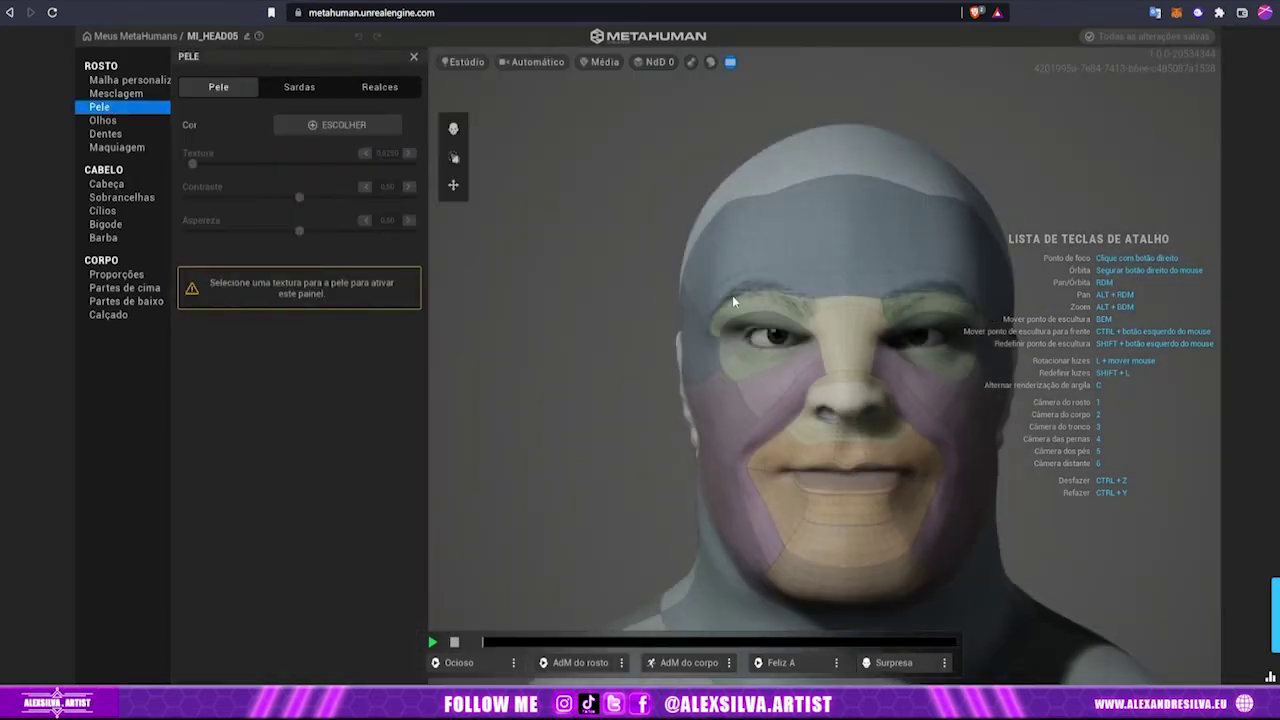
# Pick a warm reddish skin tone in Pele and review the freckle options
pyautogui.click(337, 124)
pyautogui.click(446, 172)
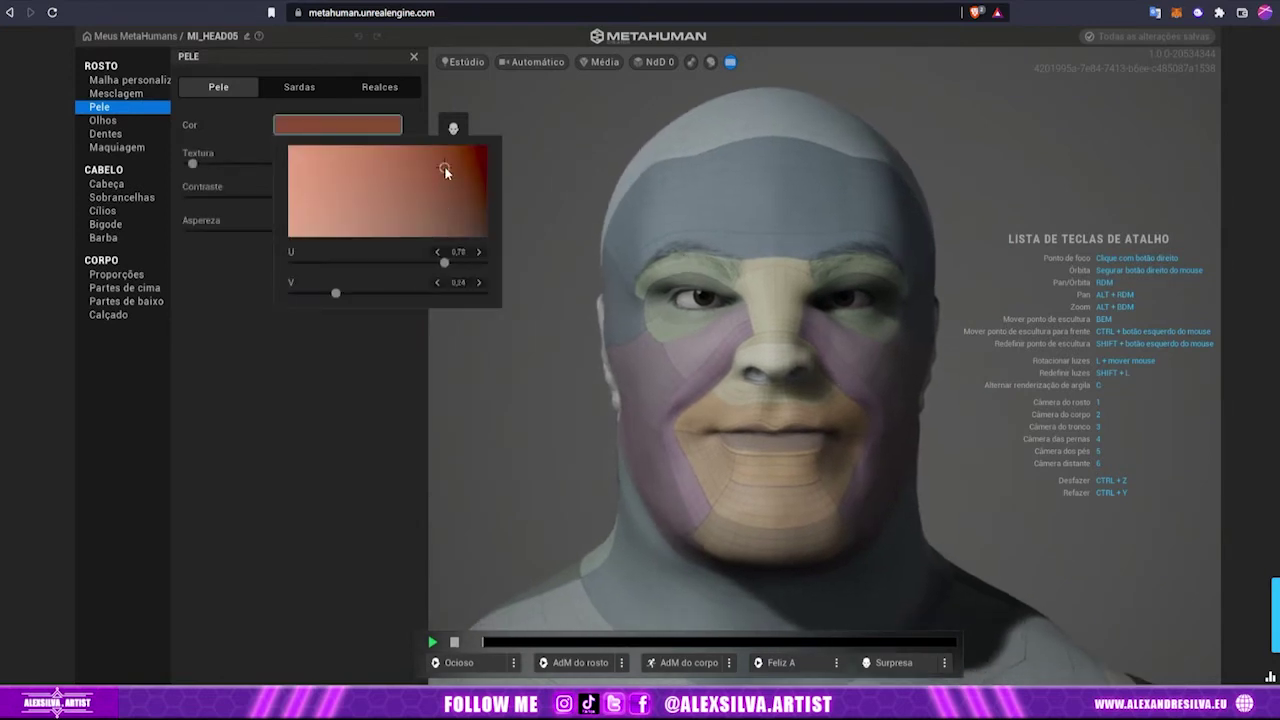
pyautogui.click(233, 160)
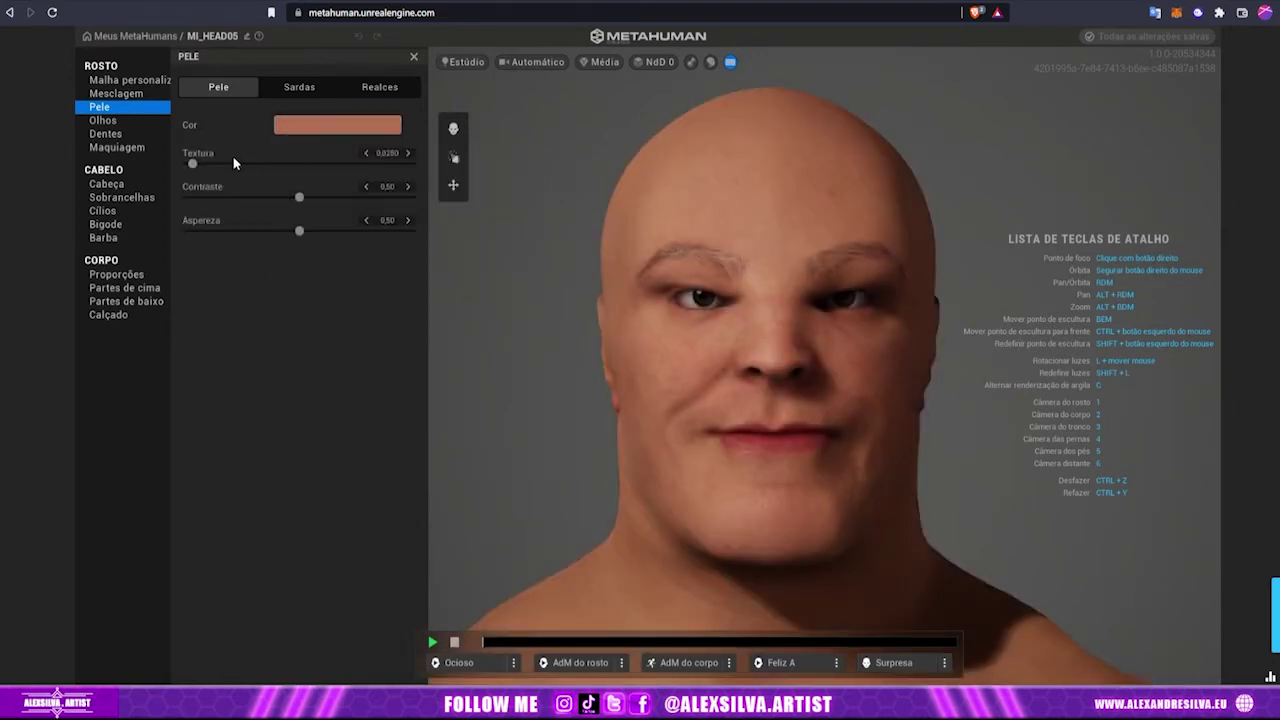
pyautogui.click(303, 86)
pyautogui.click(210, 88)
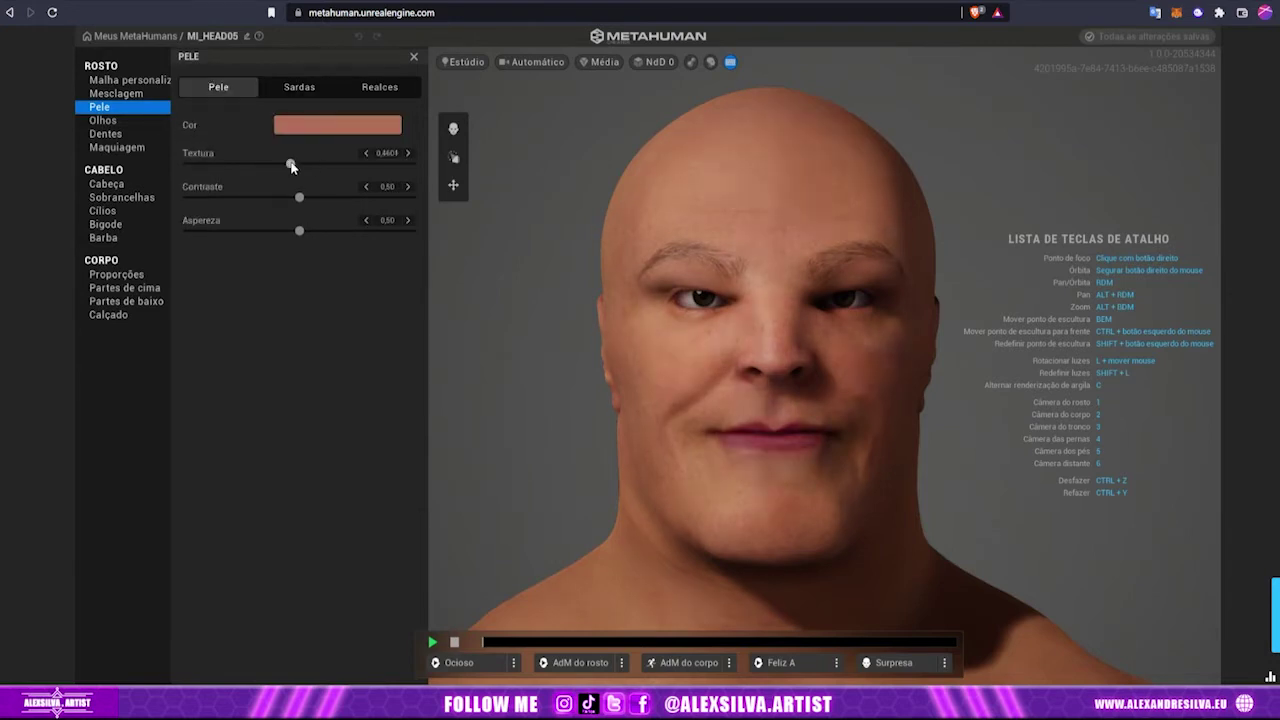
pyautogui.click(122, 121)
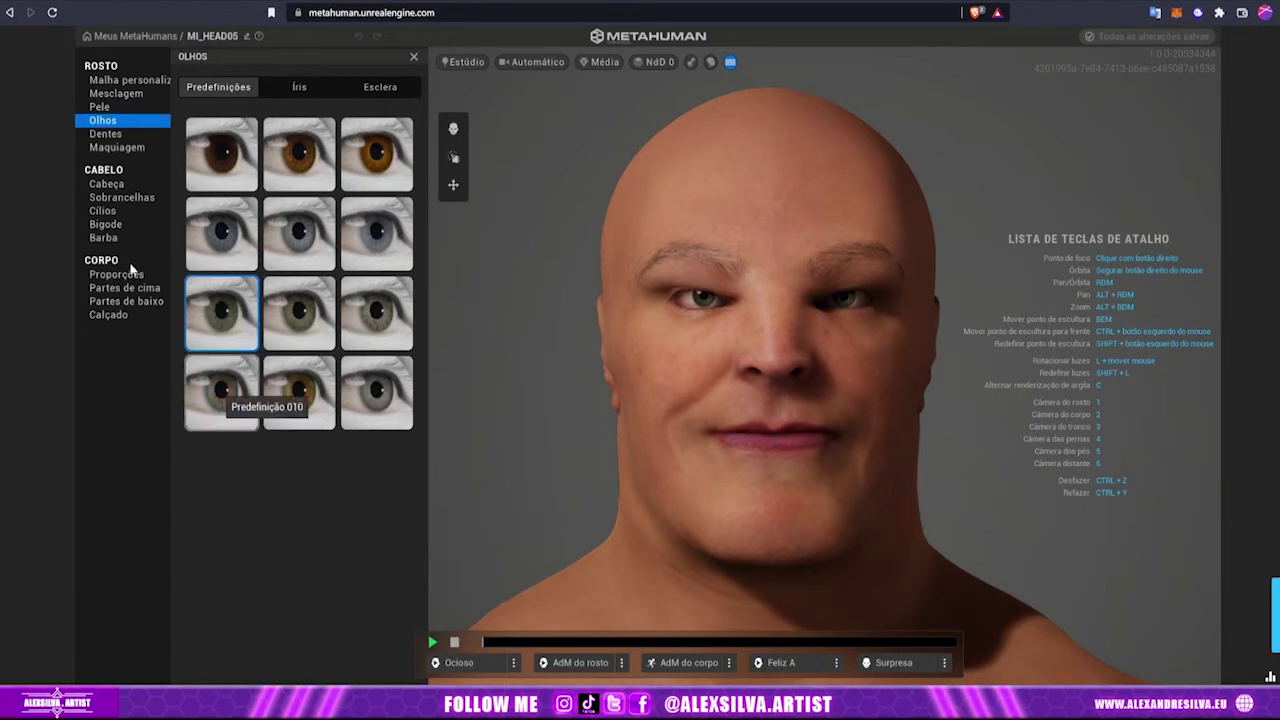
# Compare eyebrow styles and settle on 'Sobrancelhas cheias, retas e de comprimento médio'
pyautogui.click(122, 198)
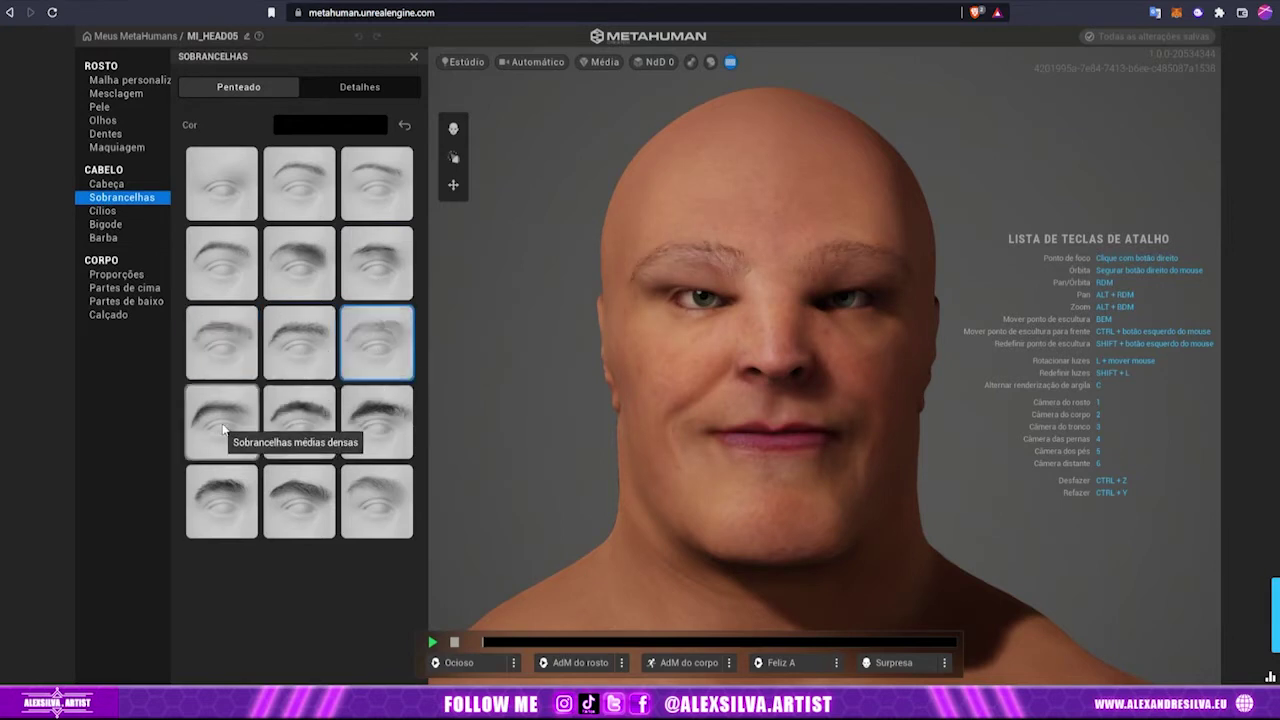
pyautogui.click(382, 432)
pyautogui.click(300, 510)
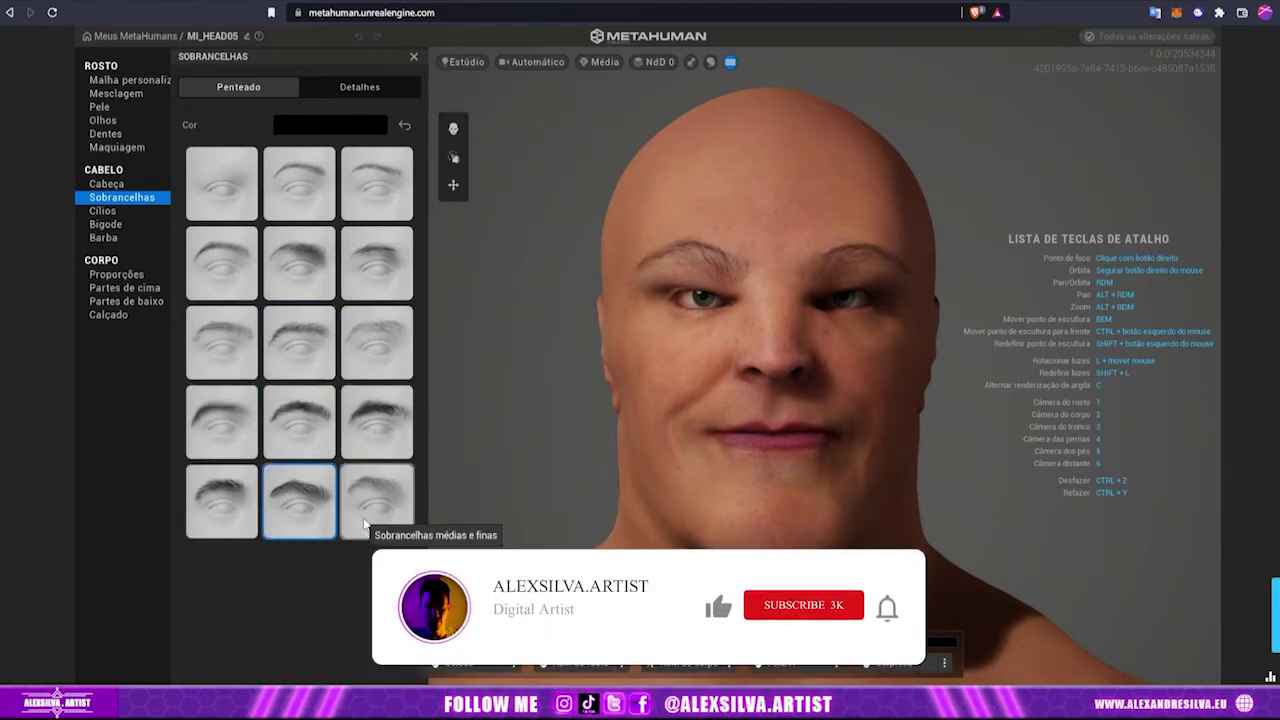
pyautogui.click(291, 347)
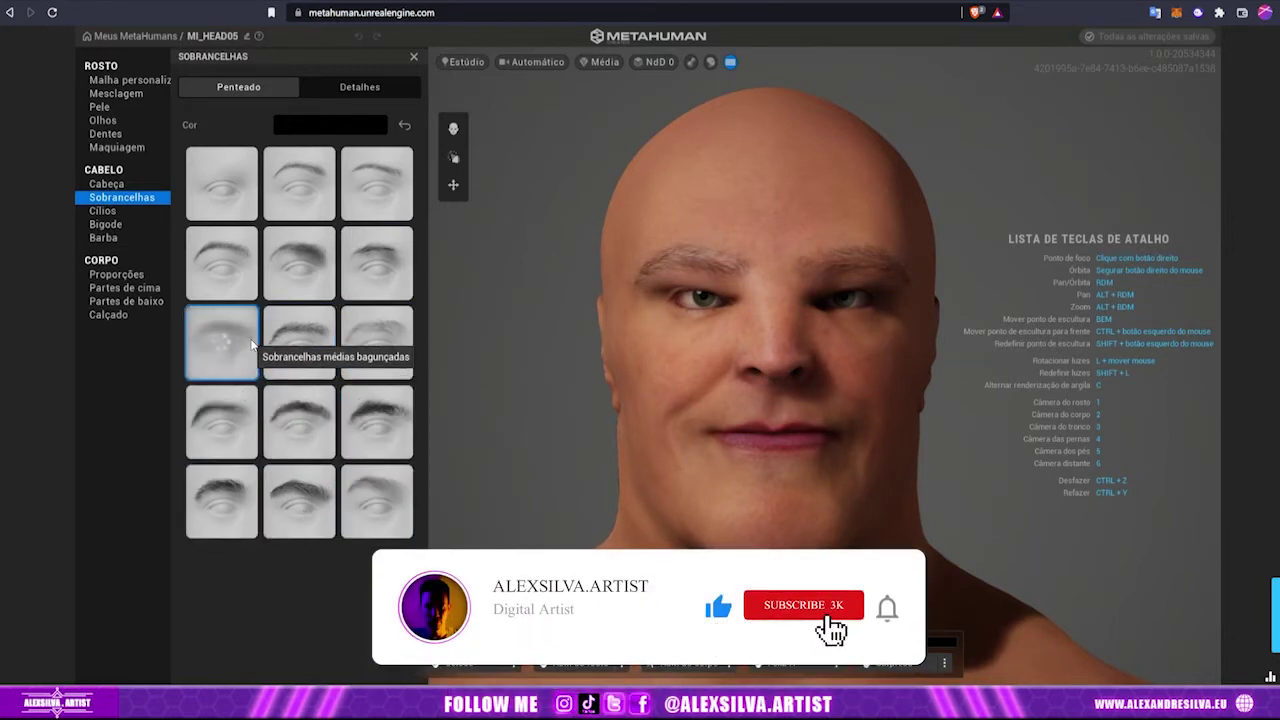
pyautogui.click(300, 265)
pyautogui.click(387, 441)
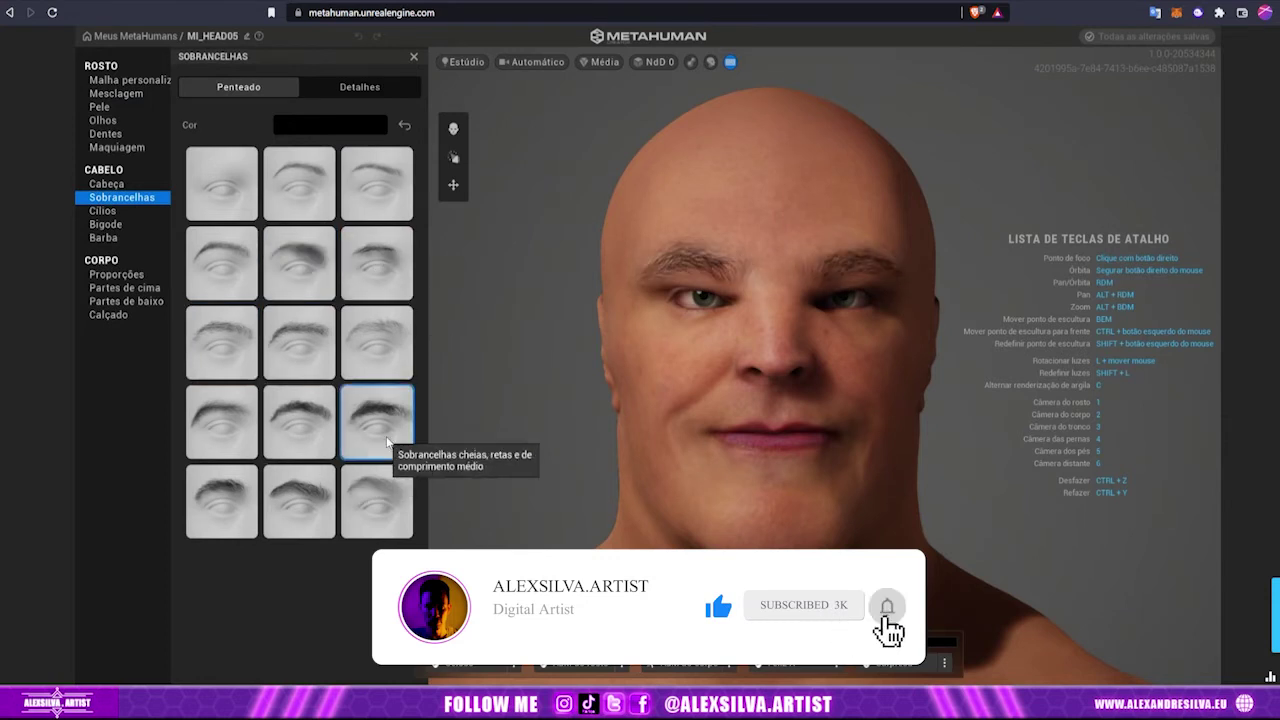
pyautogui.click(106, 184)
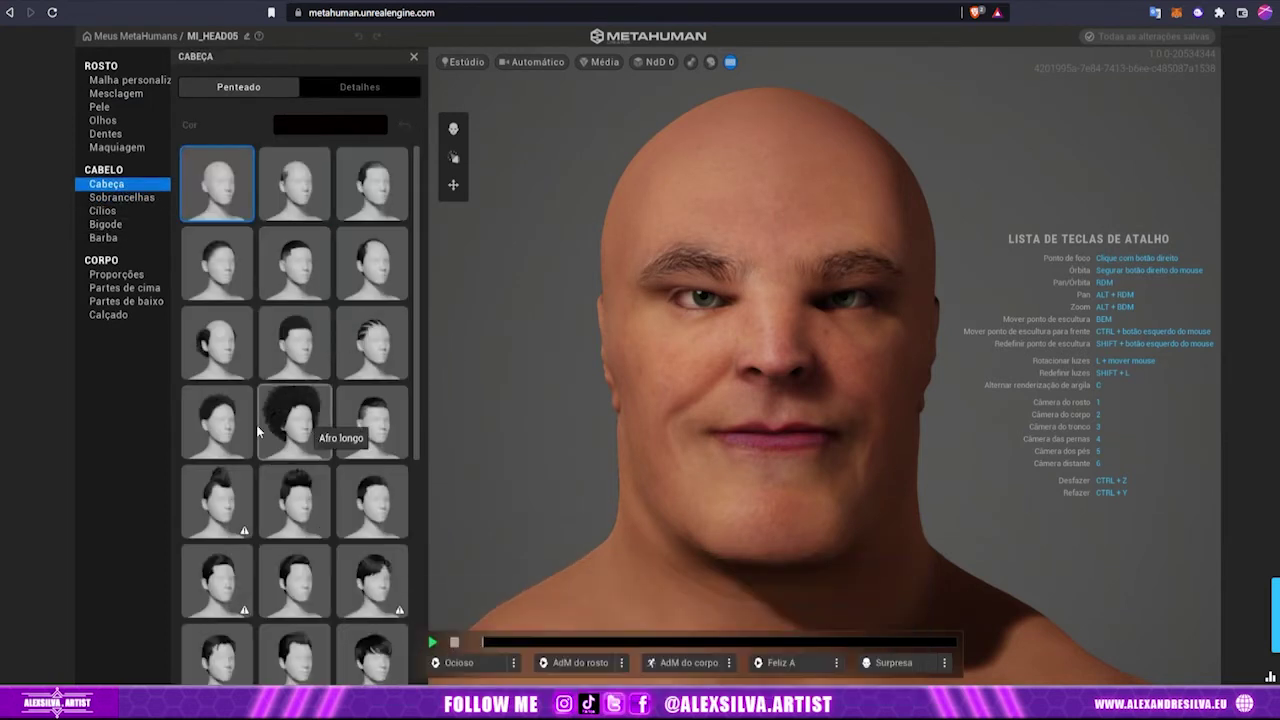
# Try several hairstyles, keep a short dark one, and add a short stubble beard
pyautogui.scroll(-3, 228, 432)
pyautogui.scroll(-2, 300, 425)
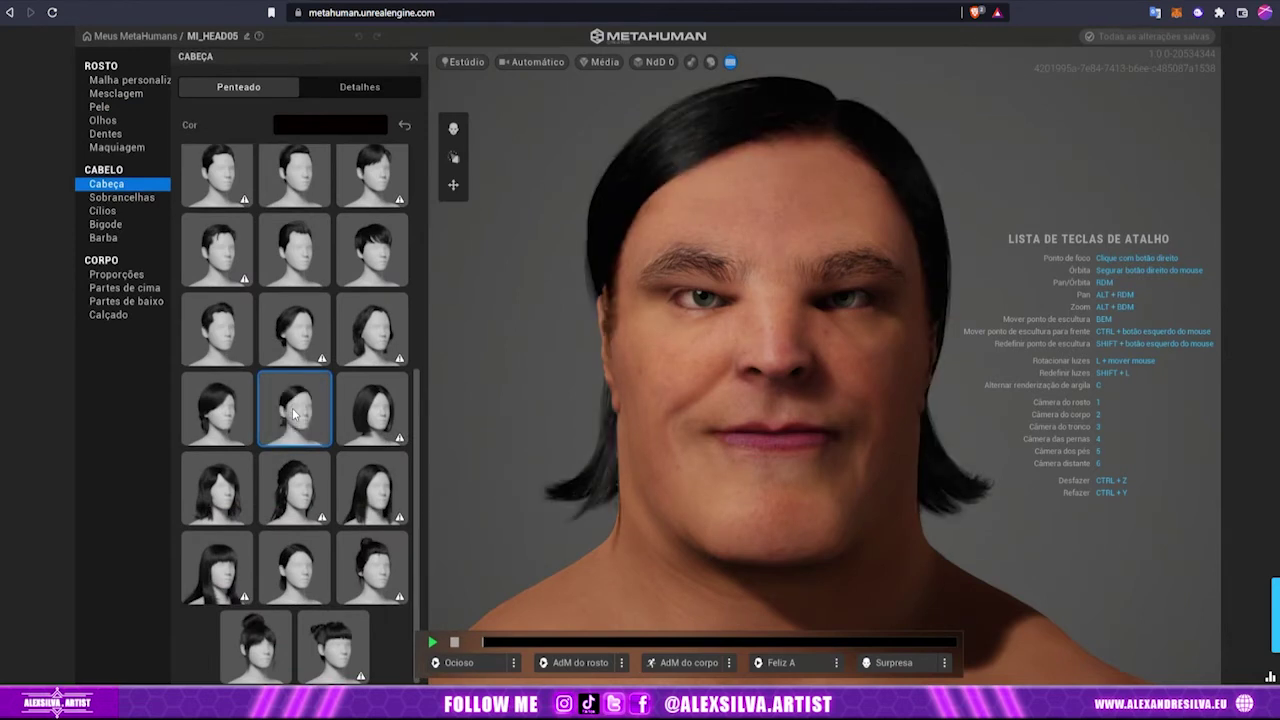
pyautogui.click(275, 256)
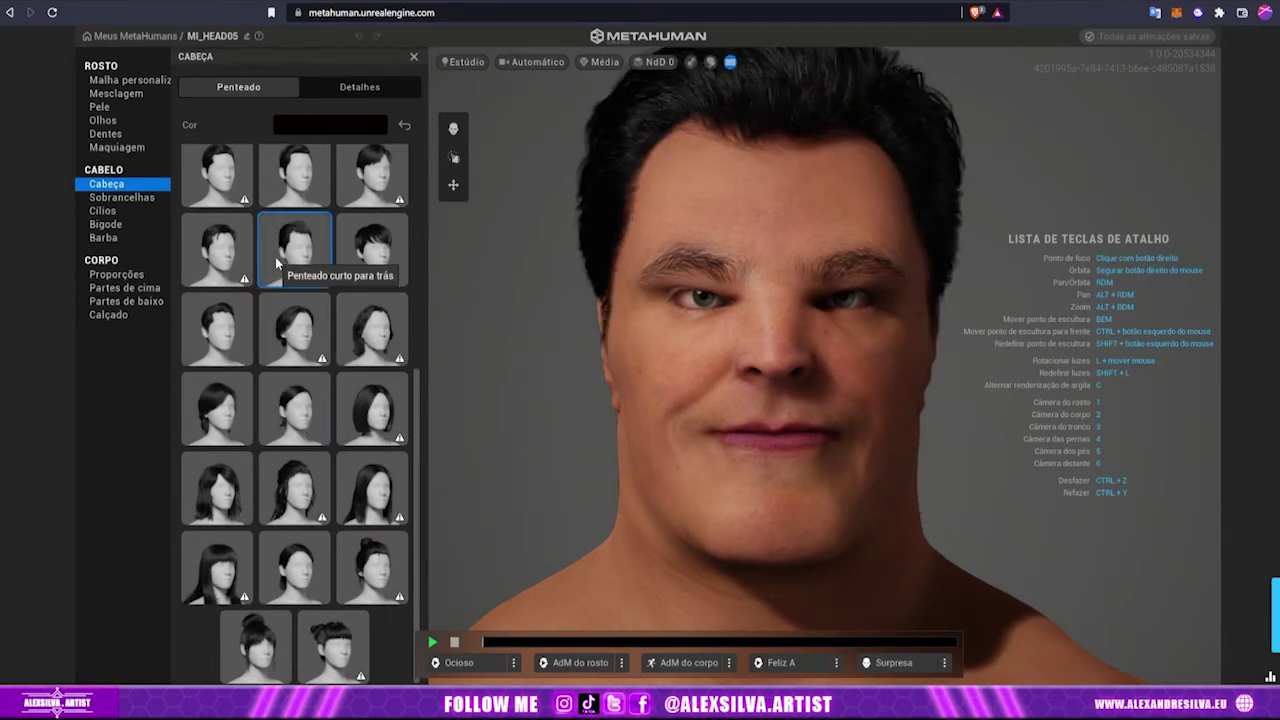
pyautogui.click(372, 250)
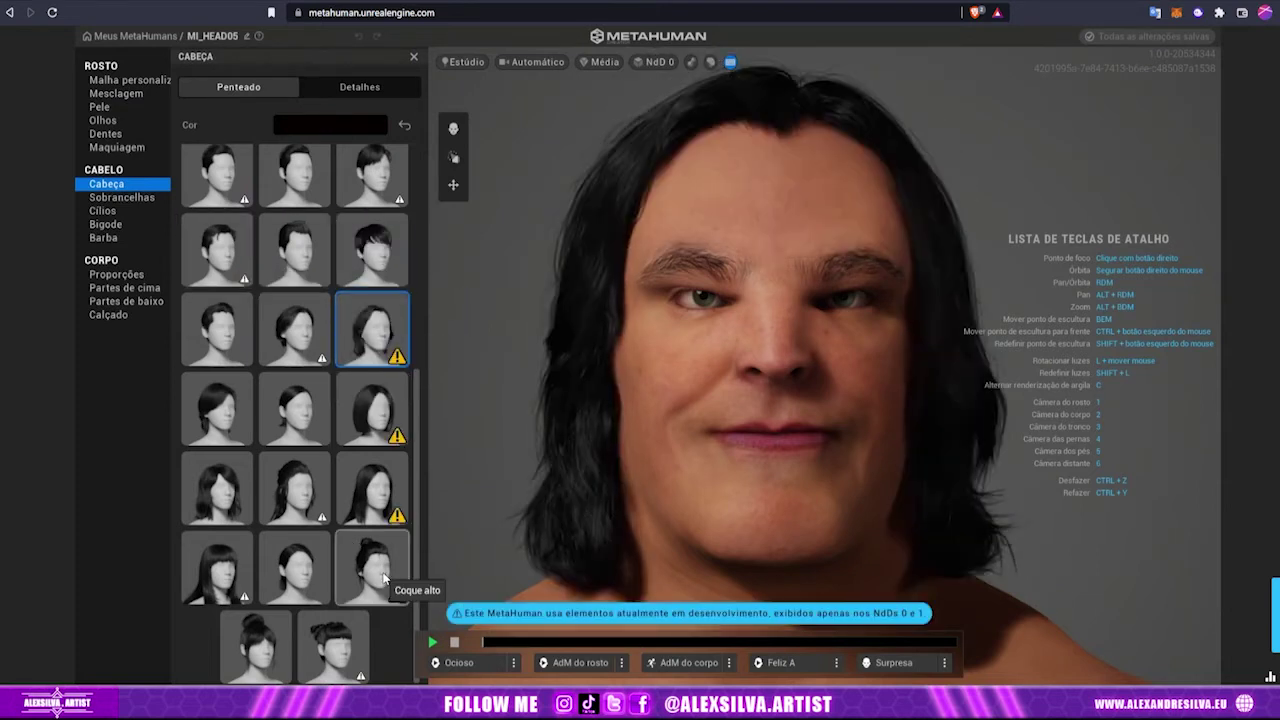
pyautogui.click(225, 265)
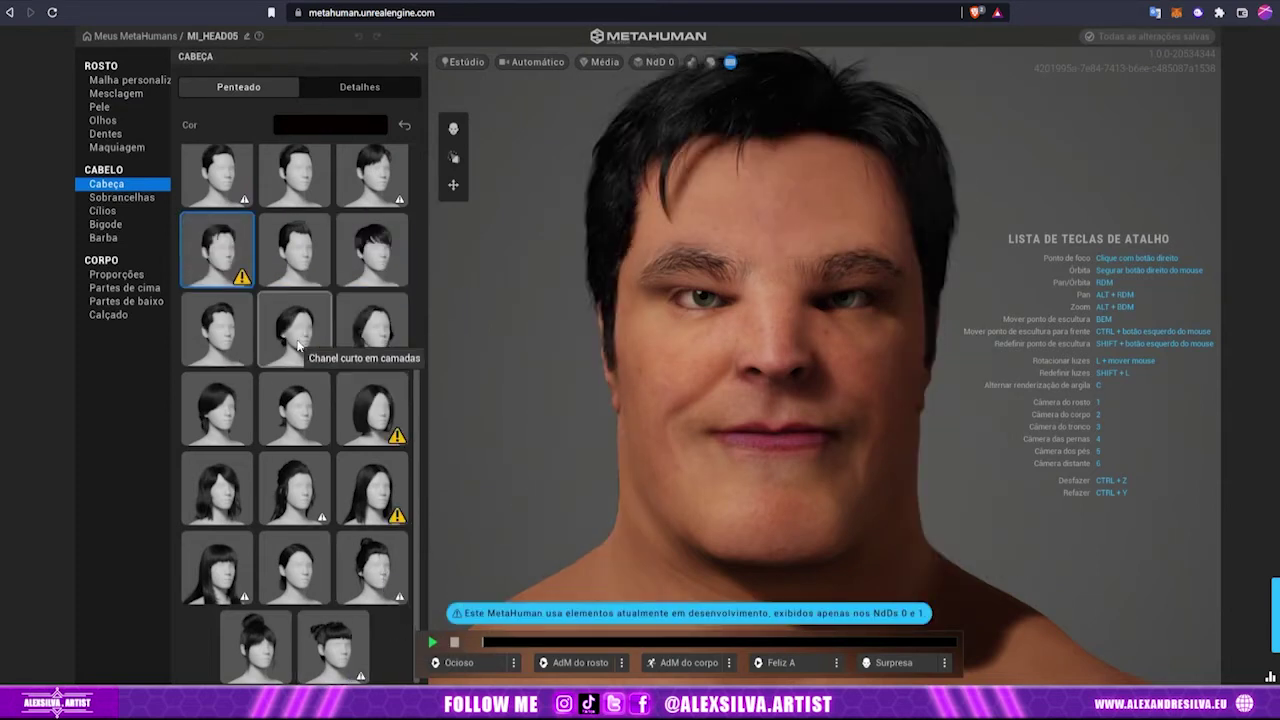
pyautogui.click(294, 180)
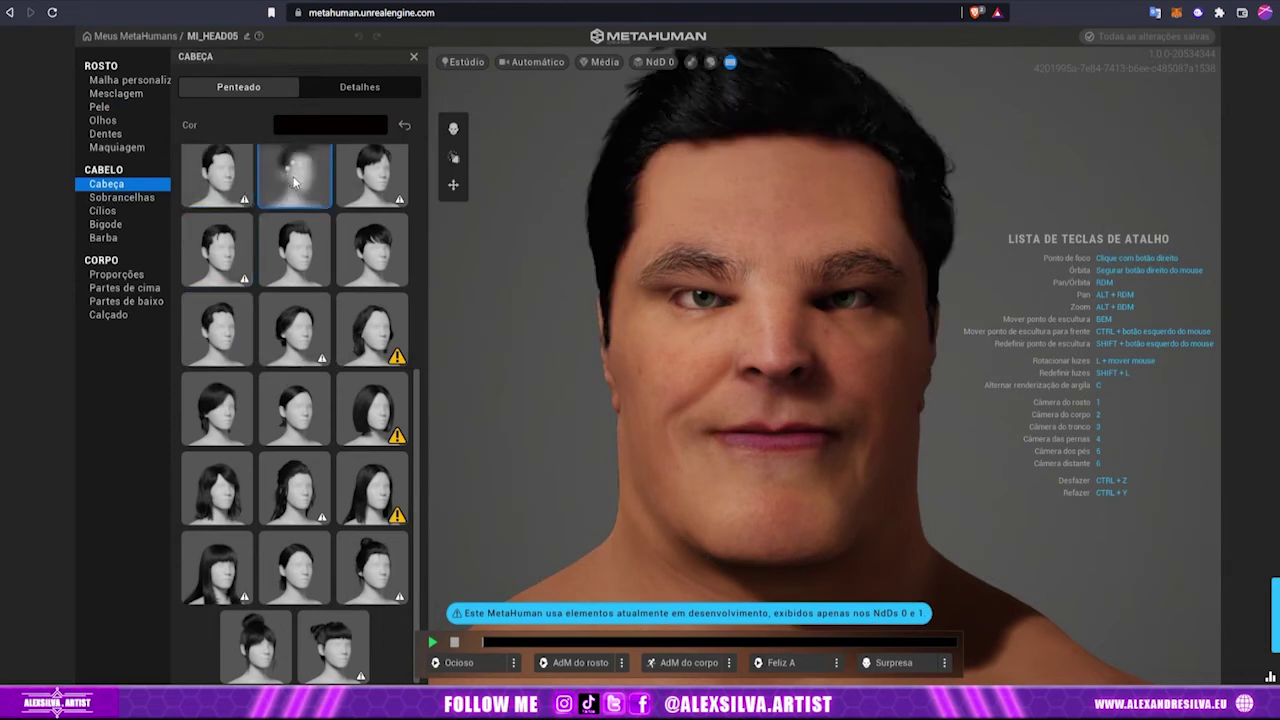
pyautogui.click(103, 237)
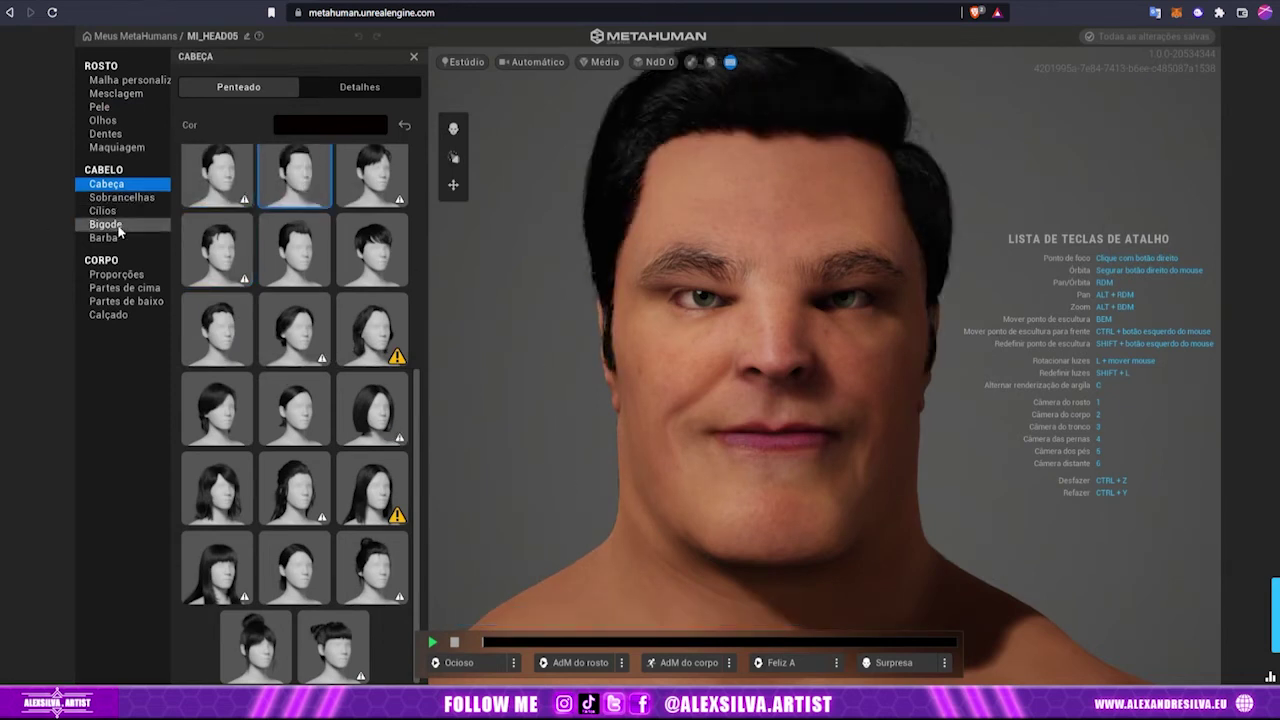
pyautogui.click(370, 198)
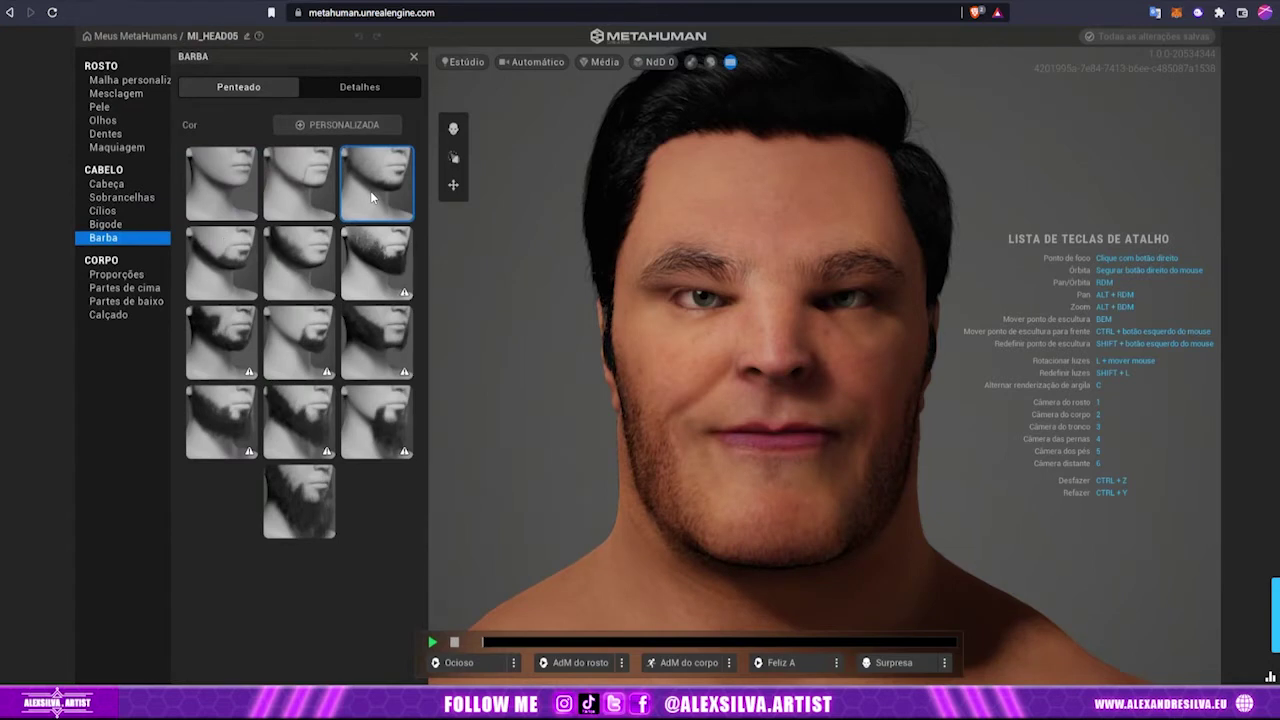
# Choose a shorter full beard and pair it with the long messy moustache
pyautogui.click(378, 287)
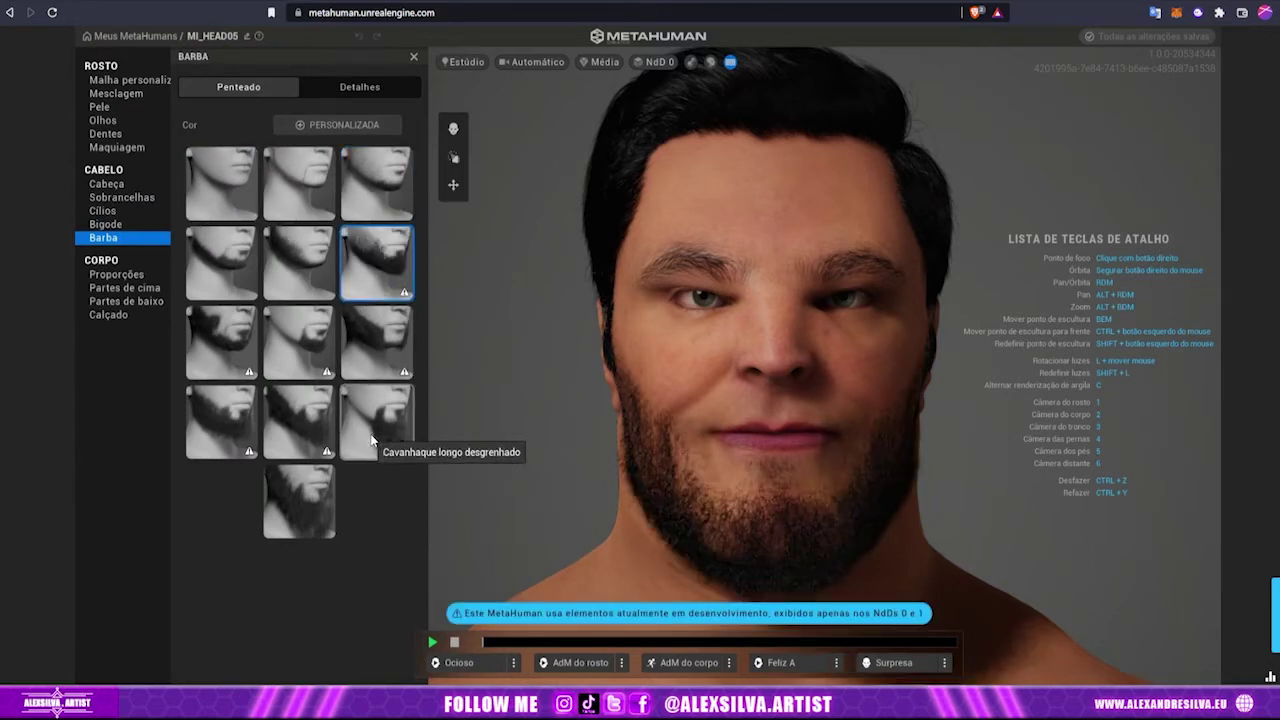
pyautogui.click(305, 495)
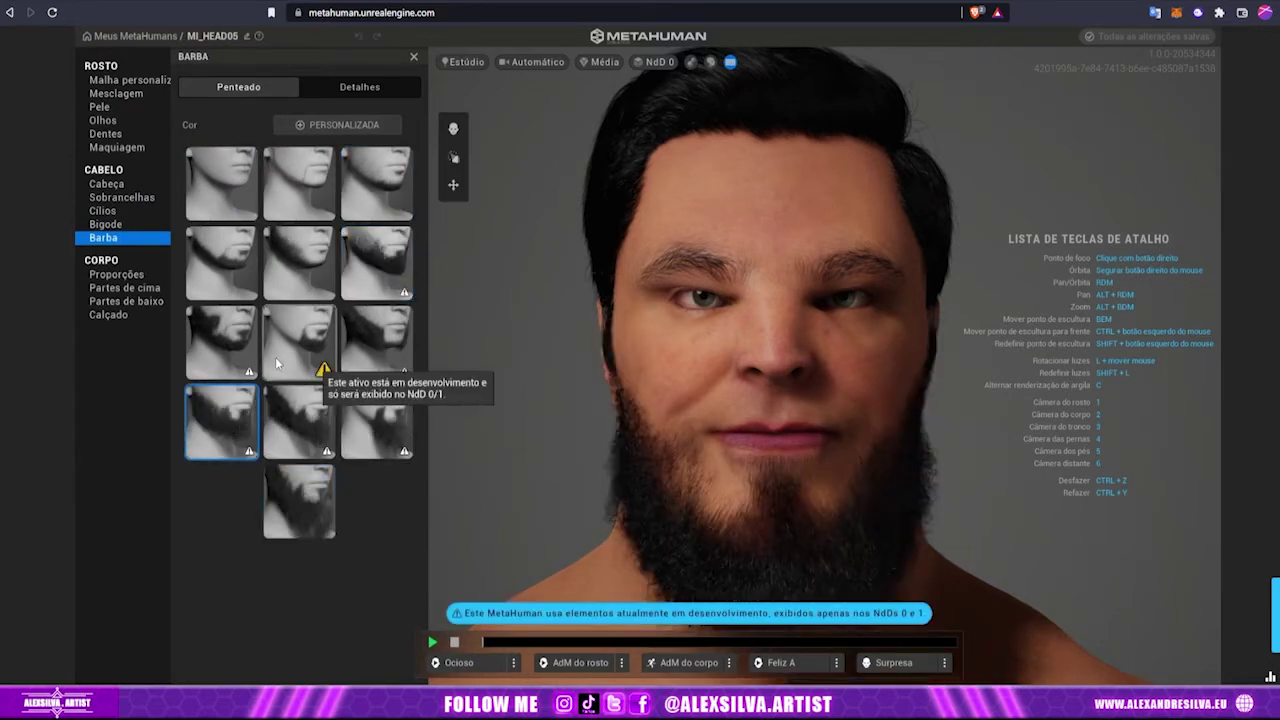
pyautogui.click(216, 345)
pyautogui.click(106, 225)
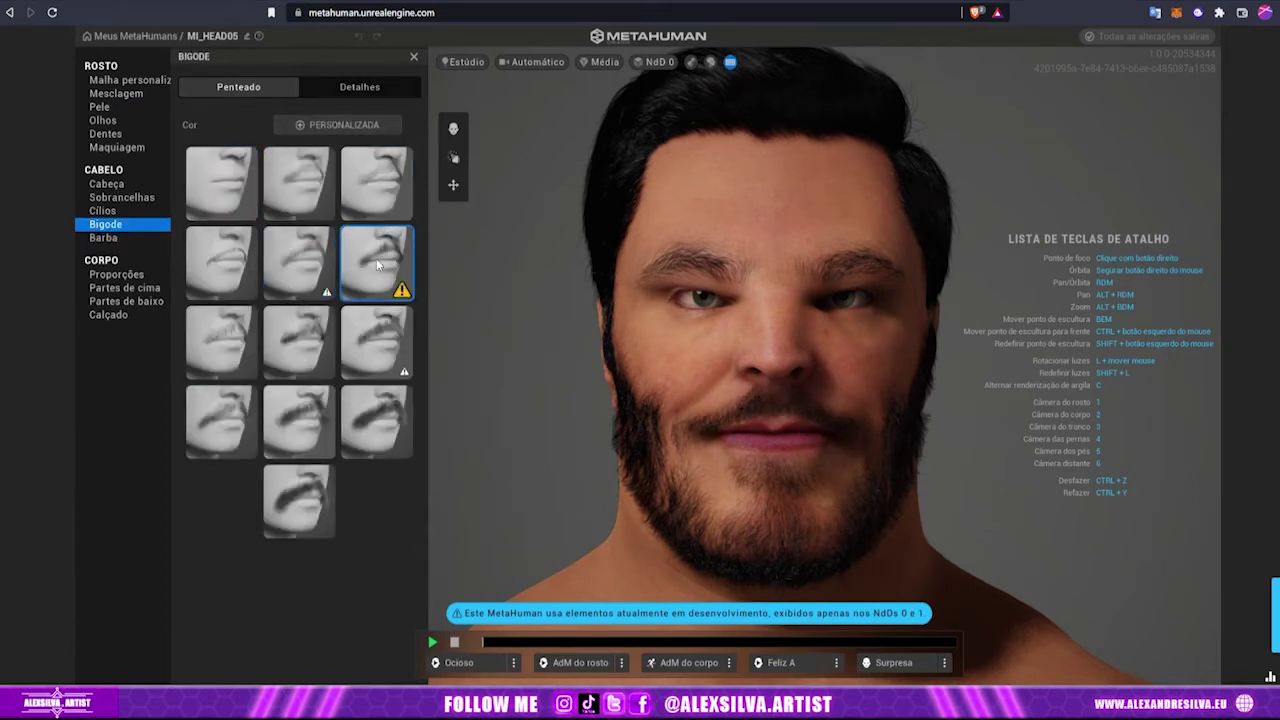
pyautogui.click(298, 416)
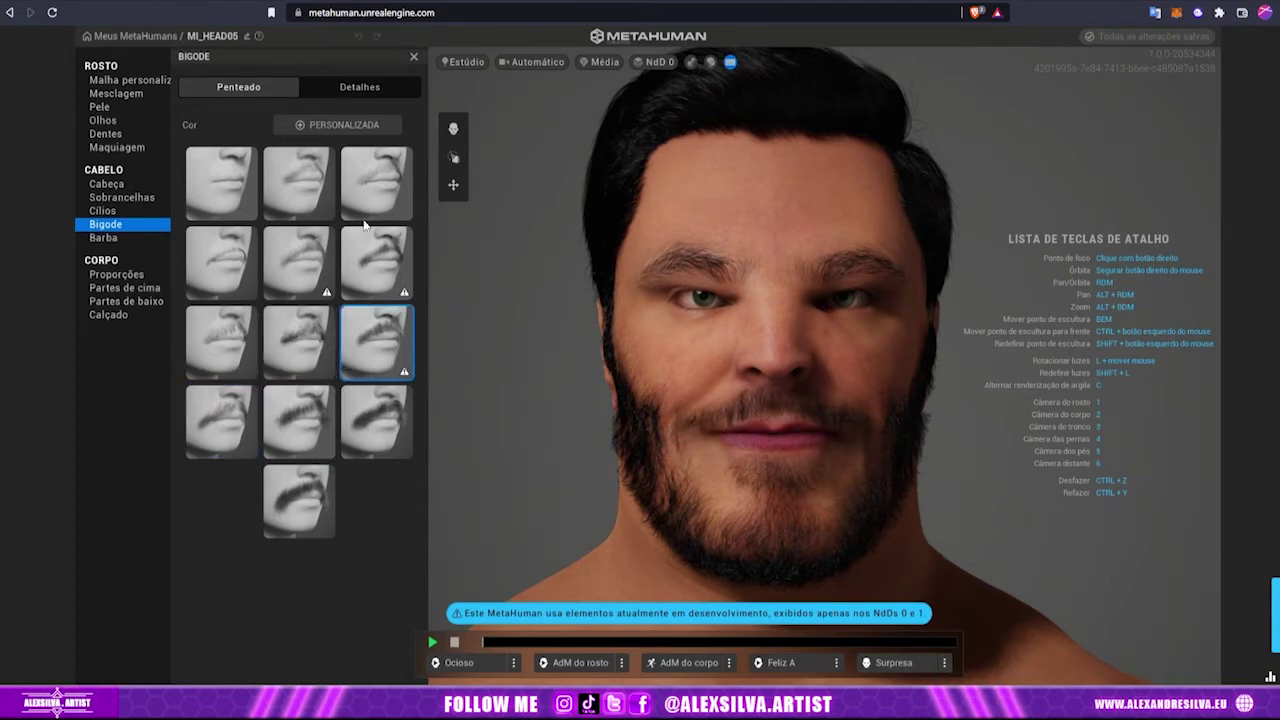
# Glance at body proportions and hairstyles, then bring up the Mesclagem face-blend presets
pyautogui.click(128, 276)
pyautogui.click(122, 186)
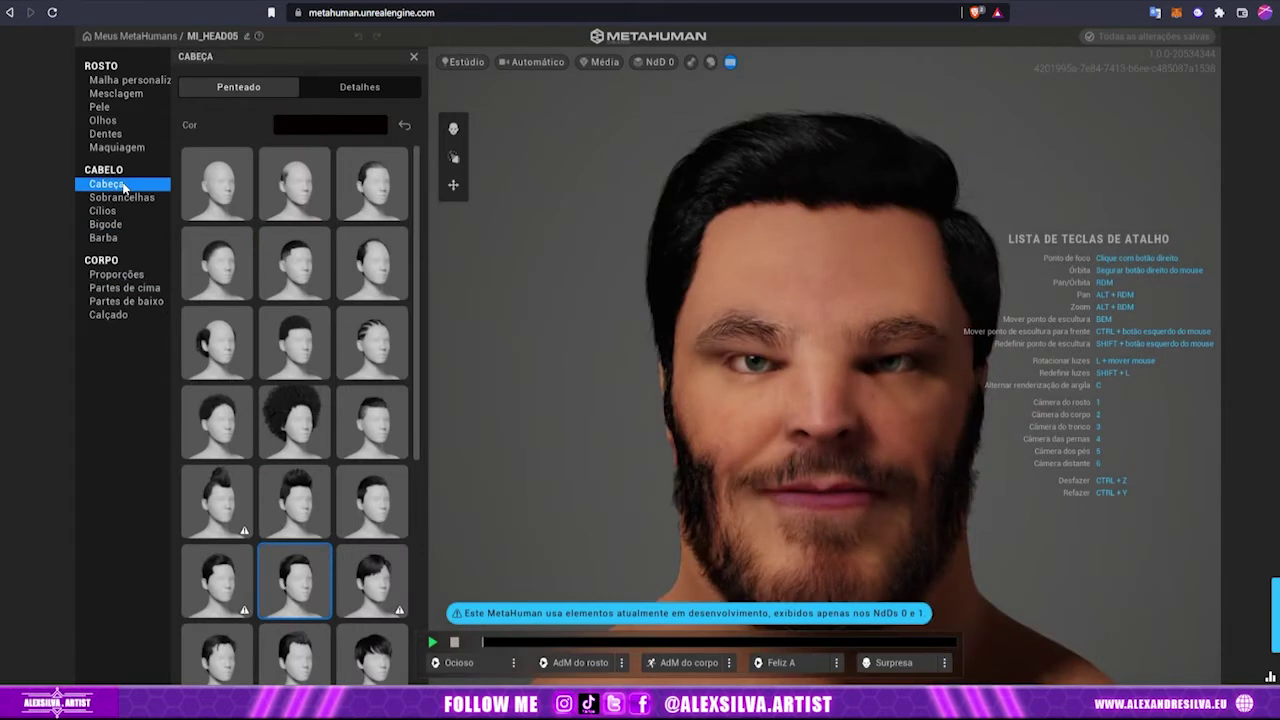
pyautogui.click(116, 94)
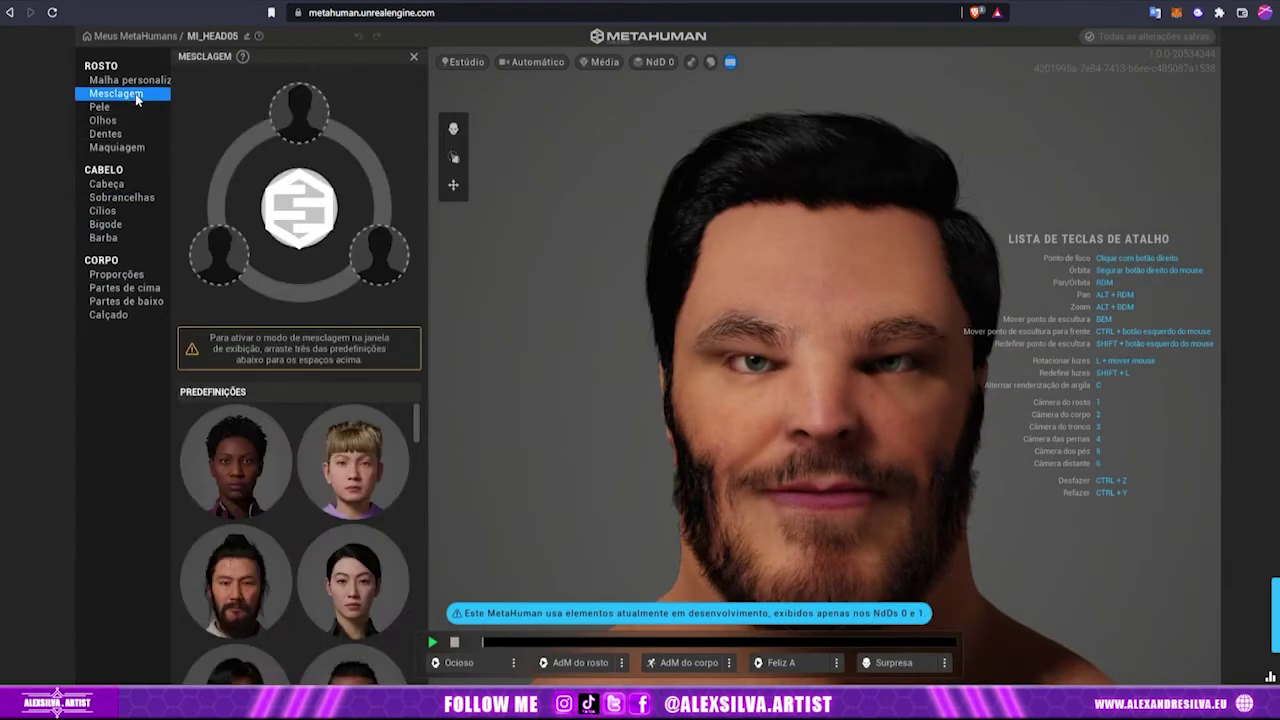
# Stop the idle animation preview and drag two preset faces into the left and right blend slots
pyautogui.scroll(-2, 284, 490)
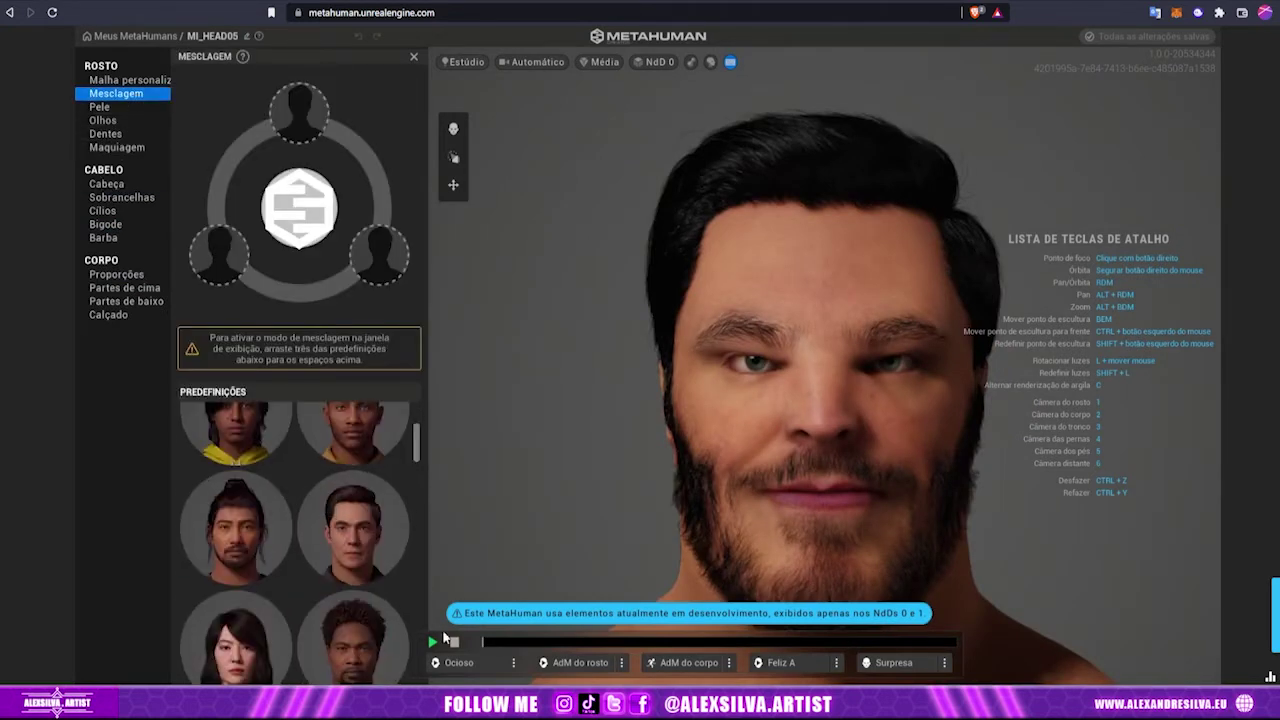
pyautogui.click(432, 642)
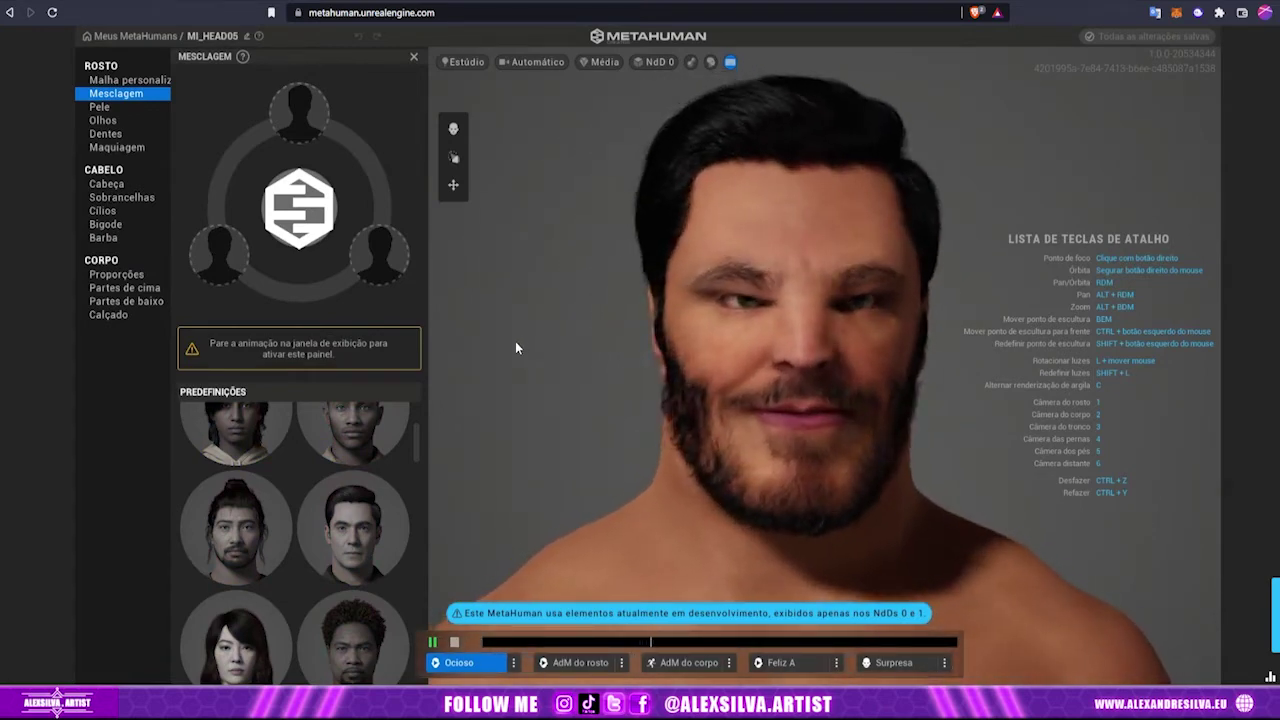
pyautogui.click(432, 642)
pyautogui.moveTo(235, 525); pyautogui.dragTo(219, 255)
pyautogui.scroll(-2, 348, 566)
pyautogui.scroll(-4, 347, 564)
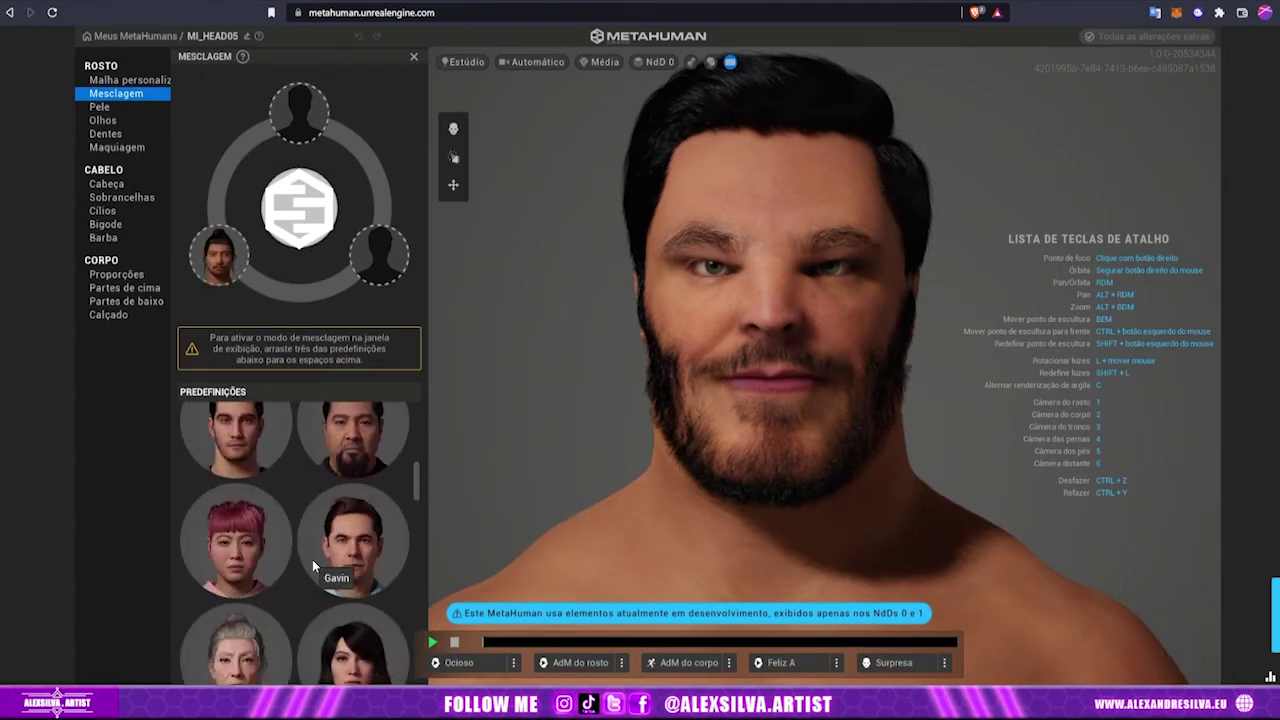
pyautogui.moveTo(357, 440); pyautogui.dragTo(379, 255)
# Place the grey-haired preset in the top blend slot and switch to Malha personalizada
pyautogui.scroll(-3, 345, 590)
pyautogui.scroll(-3, 333, 619)
pyautogui.scroll(-2, 333, 619)
pyautogui.scroll(-3, 336, 627)
pyautogui.scroll(-2, 336, 627)
pyautogui.scroll(-2, 336, 627)
pyautogui.scroll(-2, 336, 627)
pyautogui.scroll(-2, 336, 627)
pyautogui.scroll(-2, 336, 627)
pyautogui.scroll(2, 336, 627)
pyautogui.scroll(-2, 336, 627)
pyautogui.scroll(2, 336, 627)
pyautogui.scroll(-2, 333, 619)
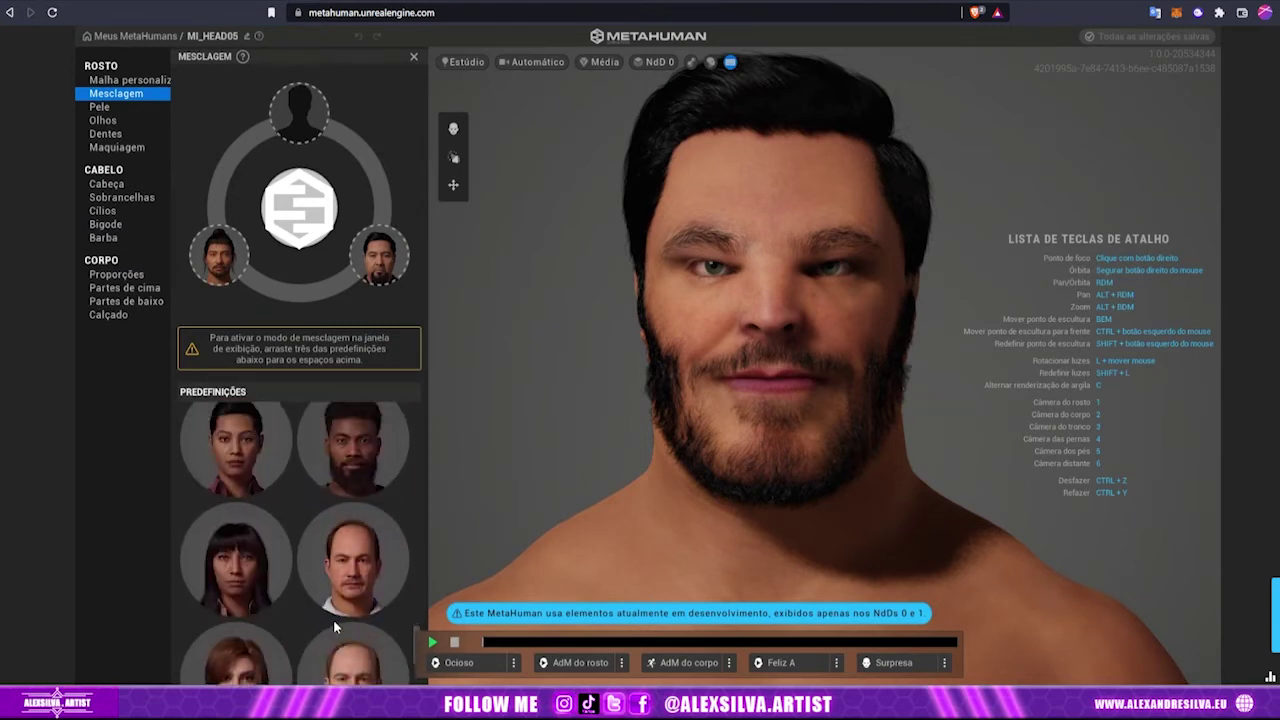
pyautogui.scroll(-2, 333, 619)
pyautogui.scroll(-2, 213, 512)
pyautogui.moveTo(213, 512); pyautogui.dragTo(299, 112)
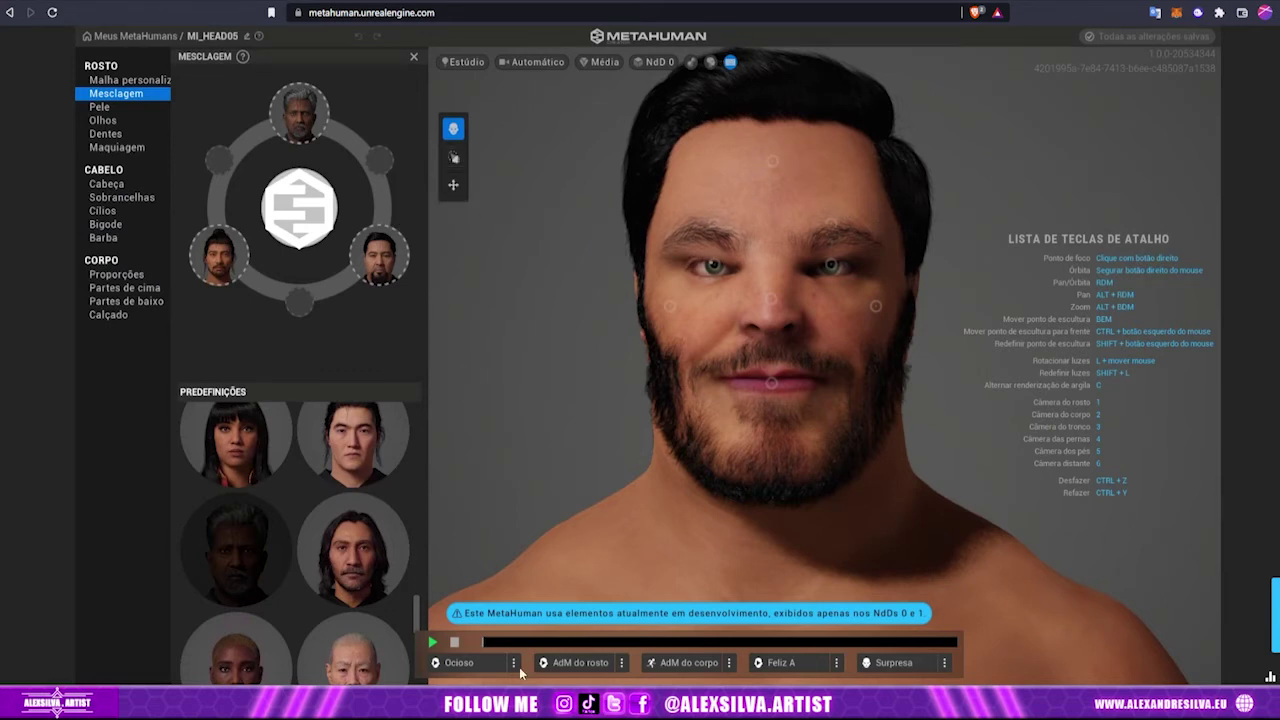
pyautogui.click(132, 80)
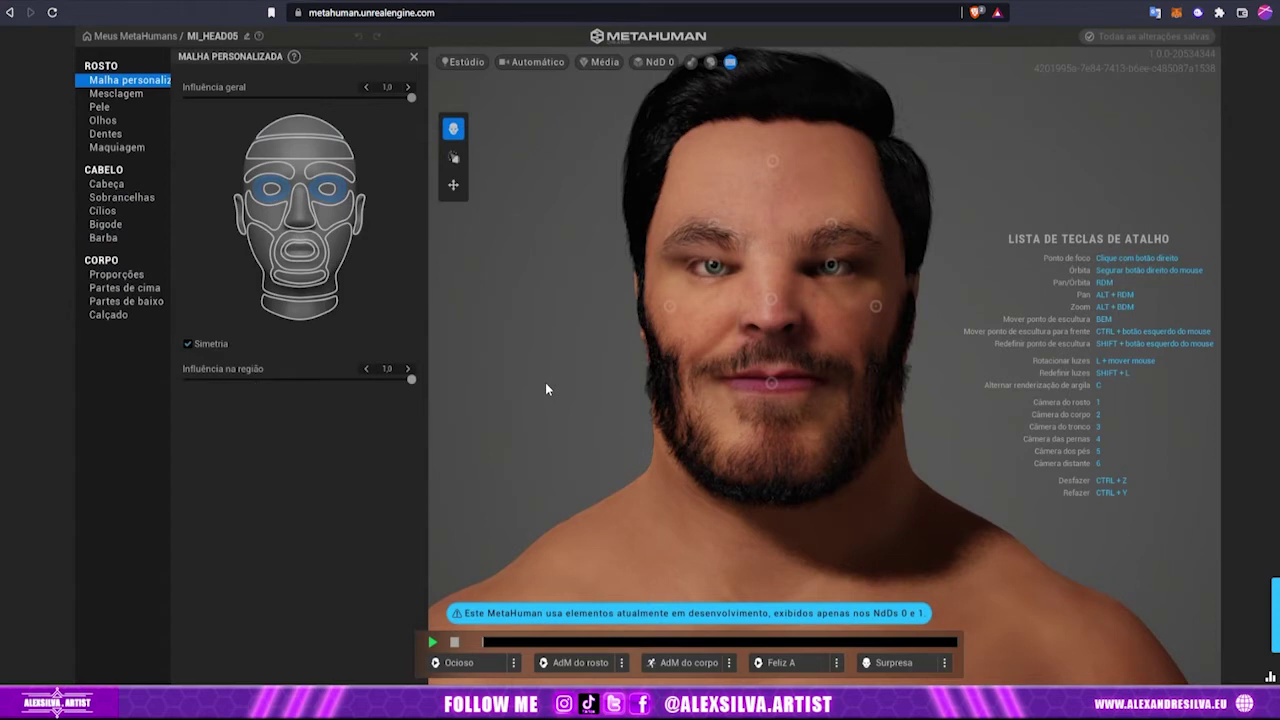
# Play the face animation preview on the head and view it from the side
pyautogui.click(330, 174)
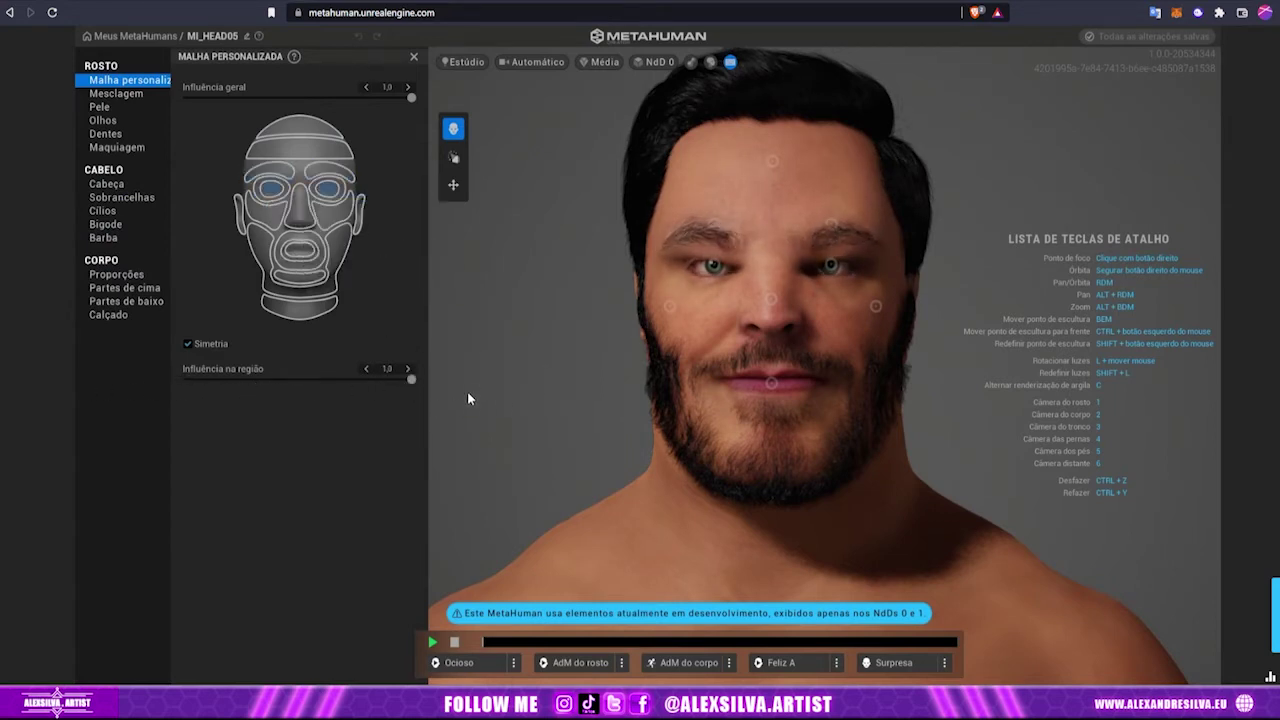
pyautogui.click(514, 663)
pyautogui.click(525, 617)
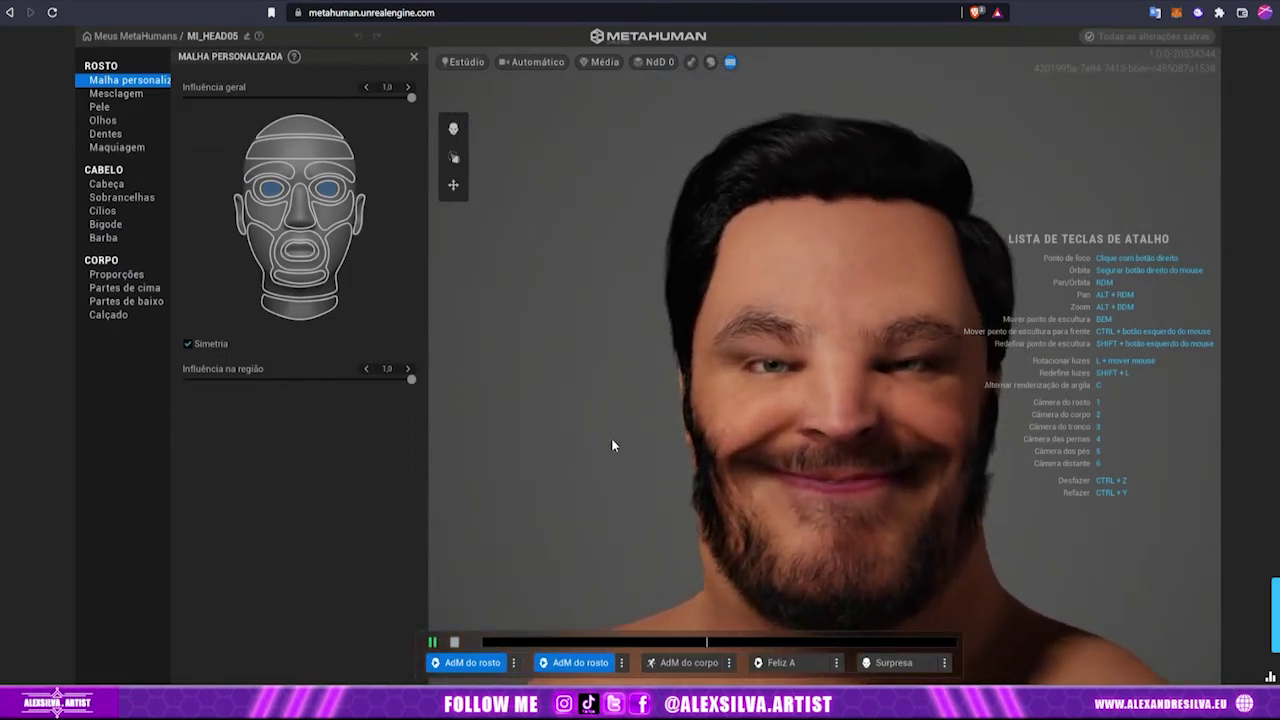
pyautogui.moveTo(611, 437); pyautogui.dragTo(887, 512, button='right')
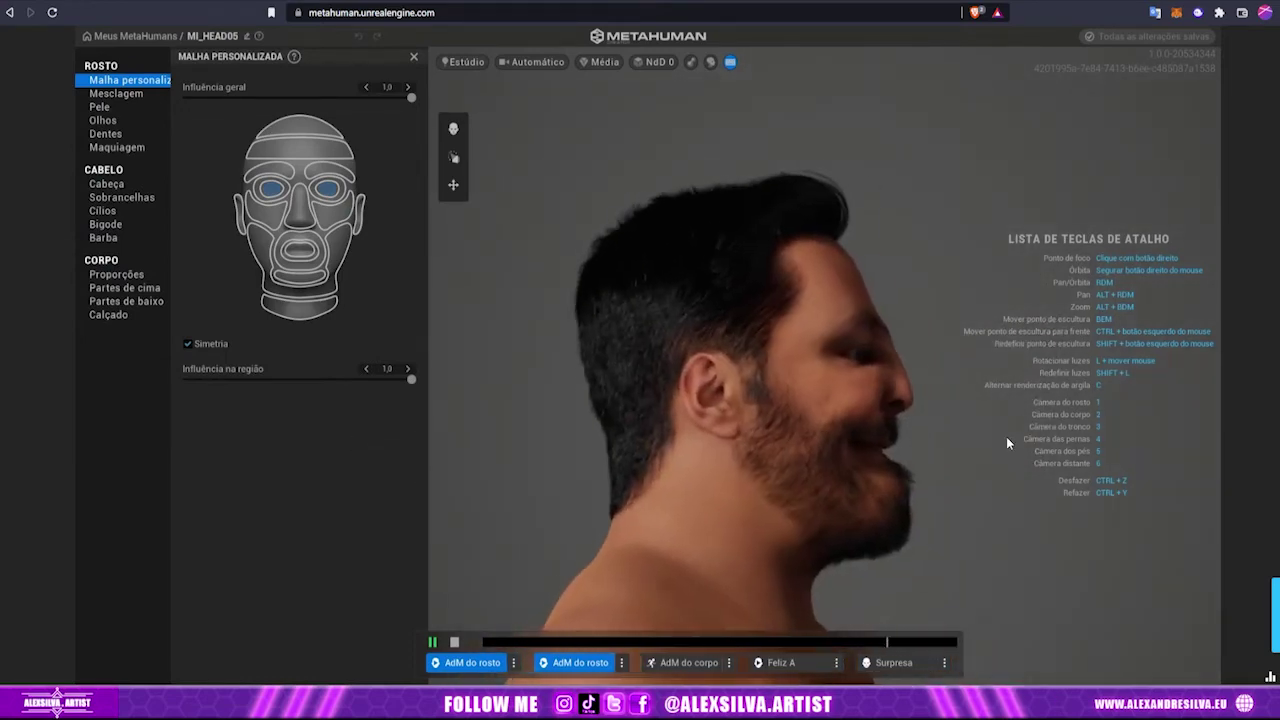
# Select the nose, then the eyes region, and raise the eyes' region influence
pyautogui.click(300, 215)
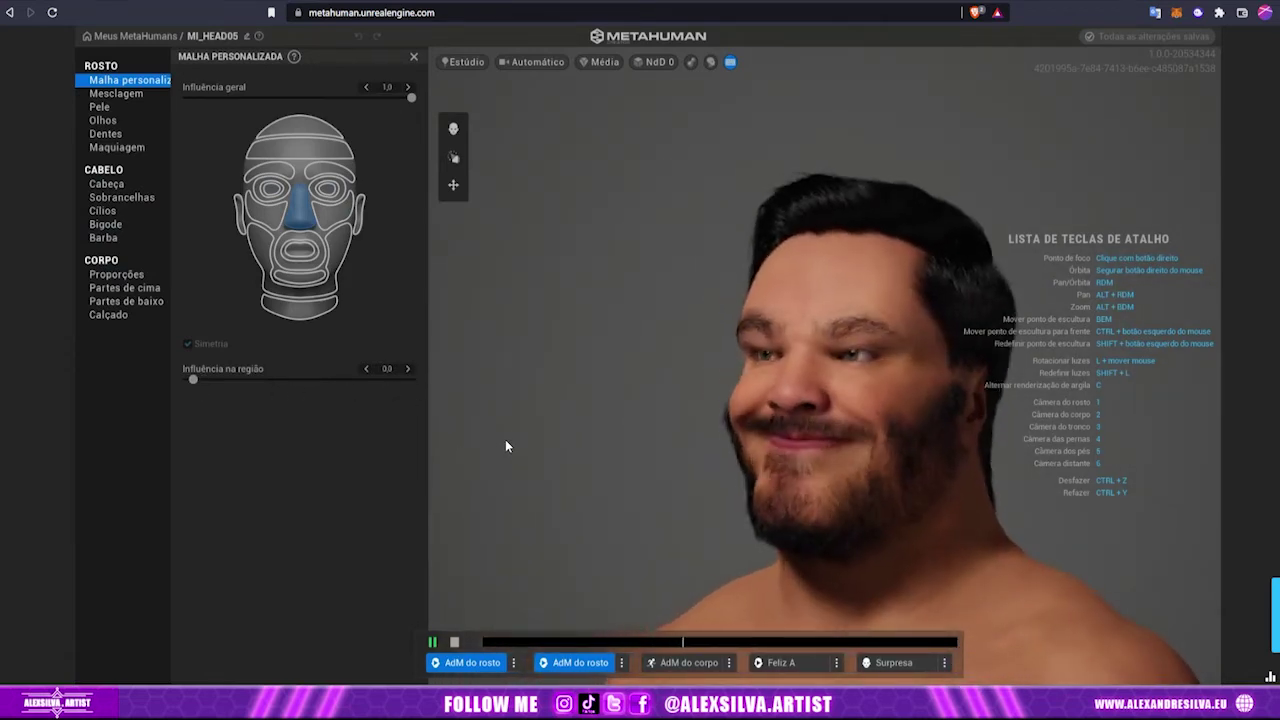
pyautogui.click(330, 190)
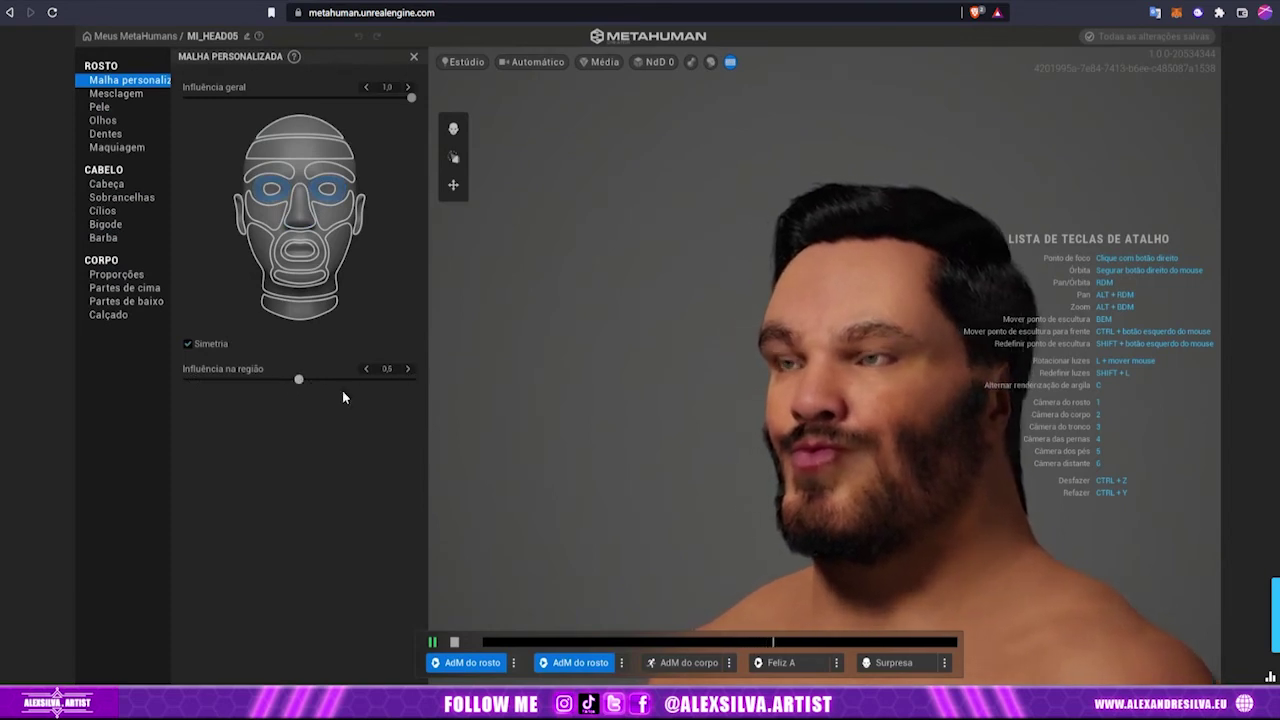
pyautogui.moveTo(209, 380)
pyautogui.mouseDown()
pyautogui.moveTo(272, 380)
pyautogui.moveTo(140, 362)
pyautogui.mouseUp()
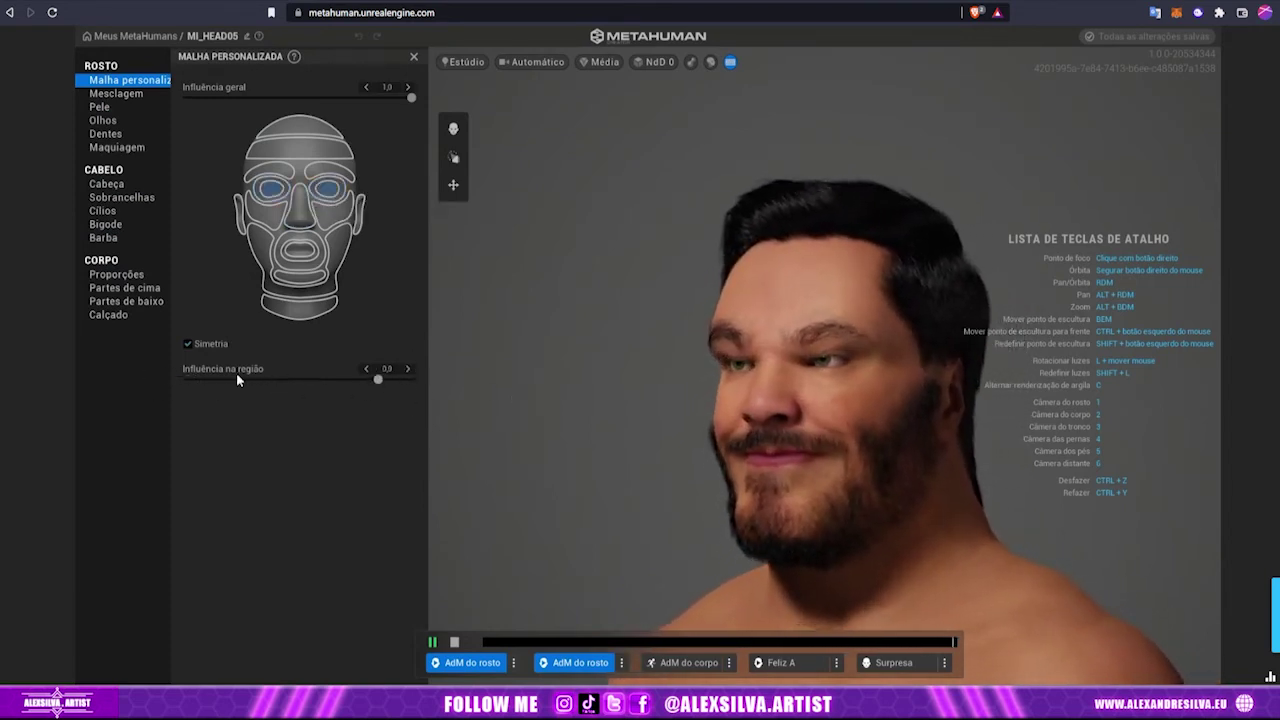
pyautogui.moveTo(184, 374); pyautogui.dragTo(412, 380)
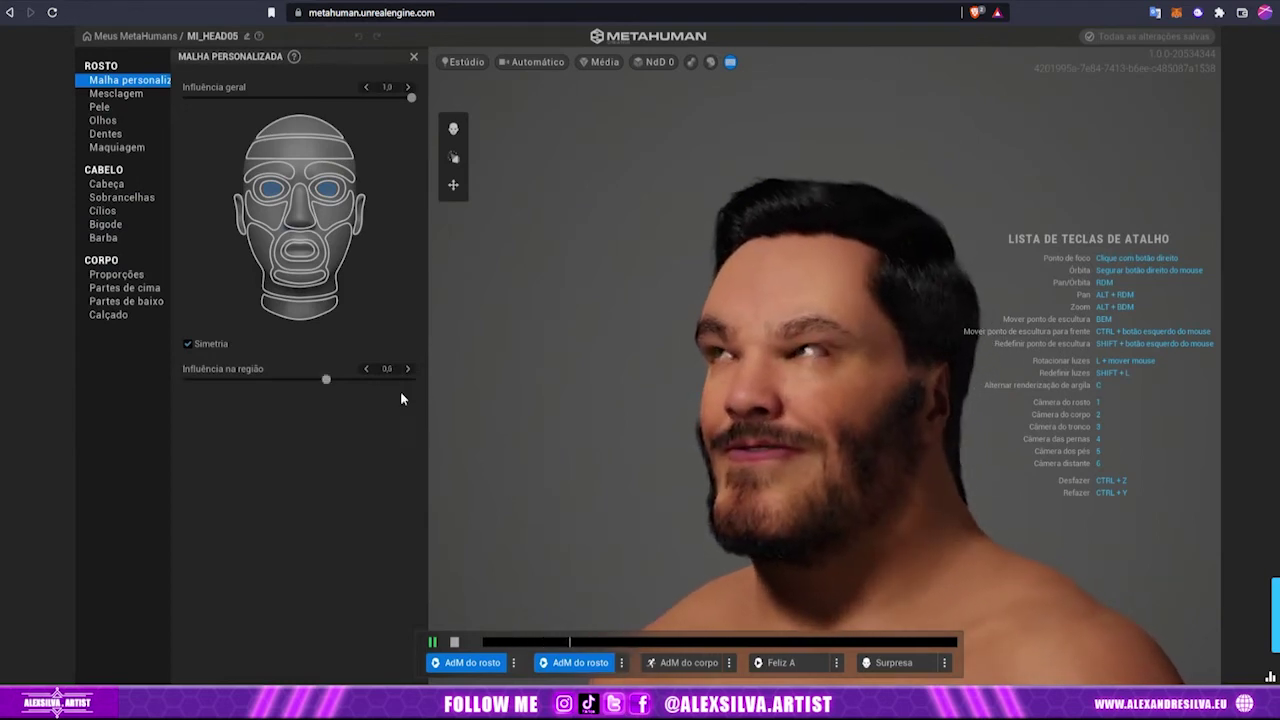
# Drop the forehead region influence to 0.0 and set the neck region to 0.2
pyautogui.click(300, 148)
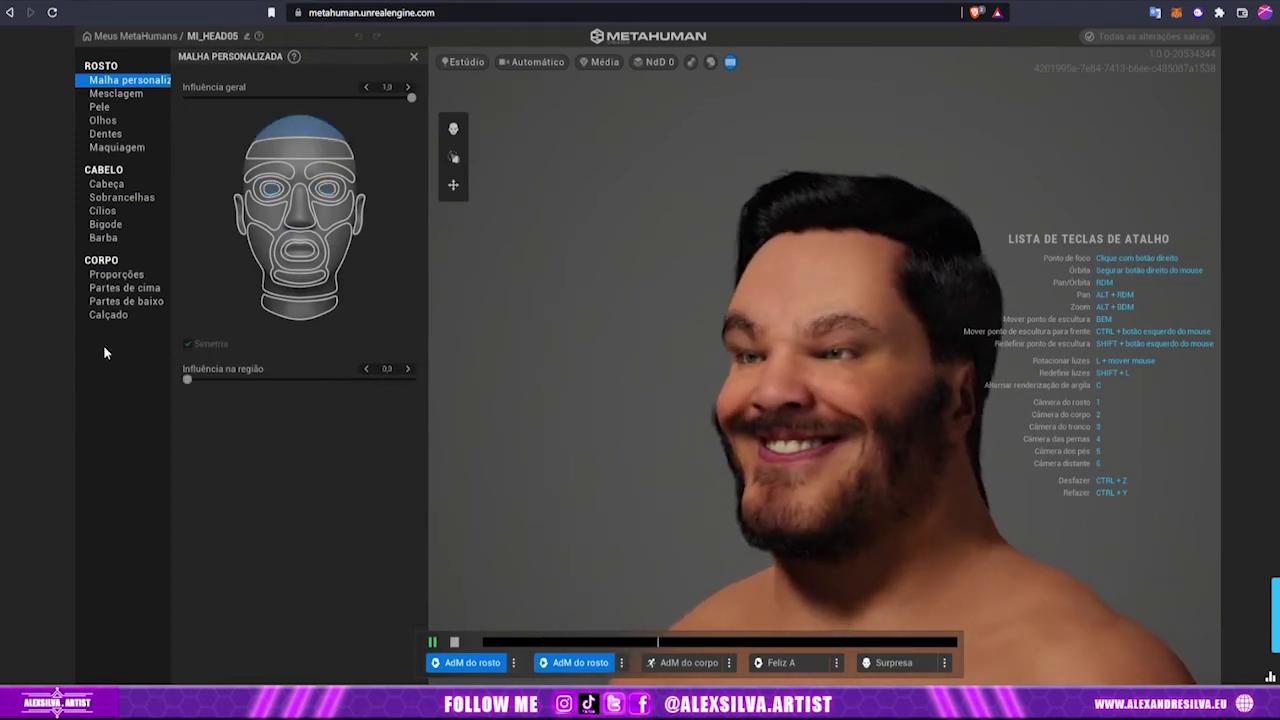
pyautogui.moveTo(413, 383); pyautogui.dragTo(187, 380)
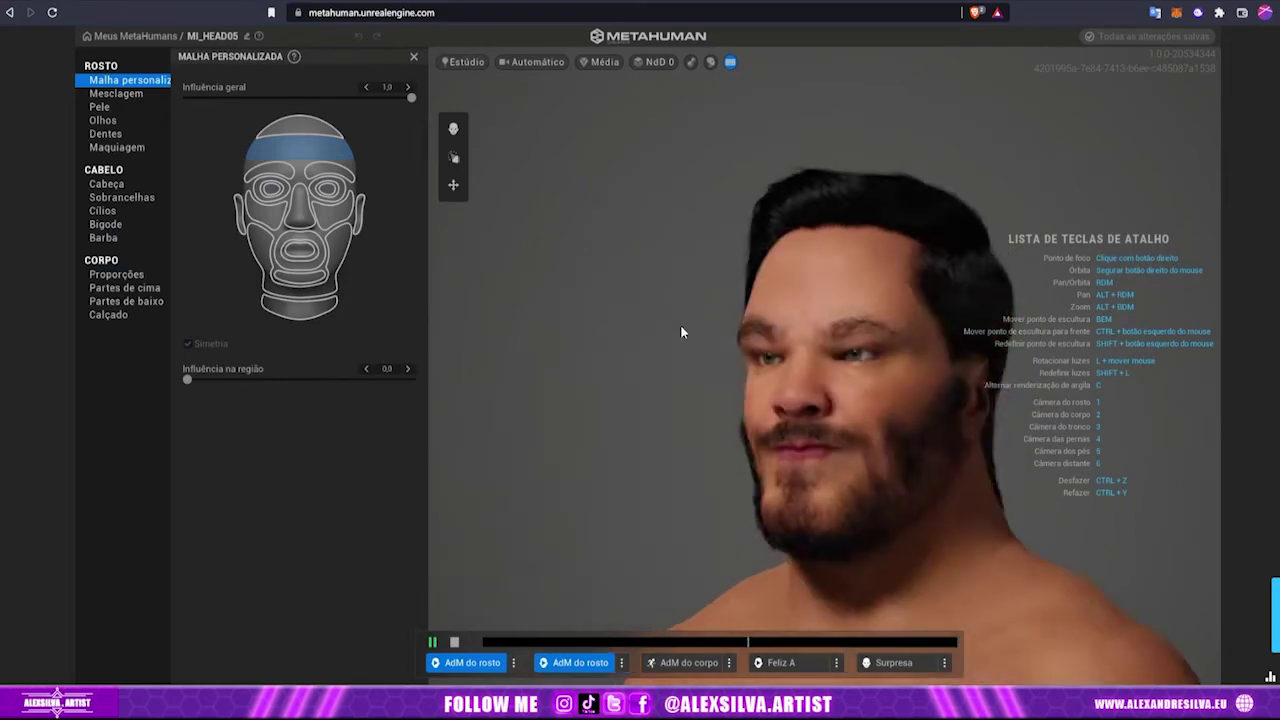
pyautogui.click(300, 305)
pyautogui.moveTo(187, 380); pyautogui.dragTo(236, 380)
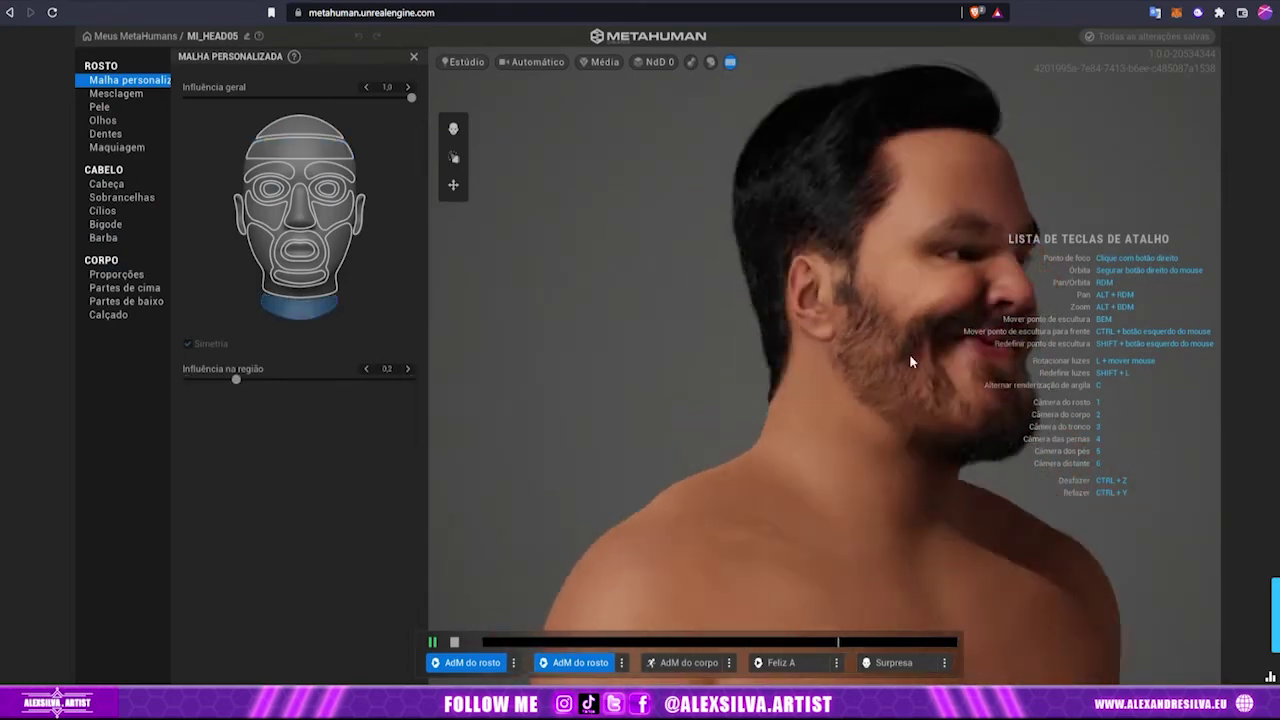
pyautogui.moveTo(725, 347)
pyautogui.mouseDown(button='right')
pyautogui.moveTo(1065, 362)
pyautogui.moveTo(697, 363)
pyautogui.mouseUp(button='right')
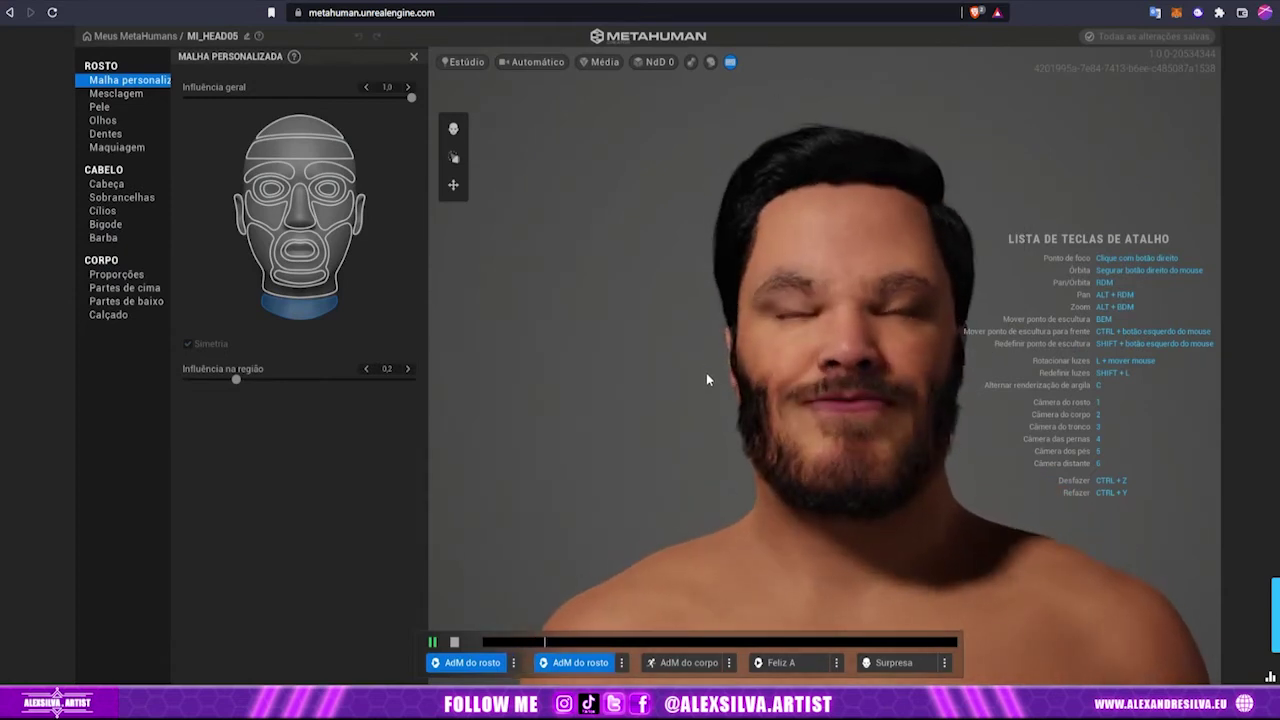
pyautogui.moveTo(711, 408); pyautogui.dragTo(686, 443, button='right')
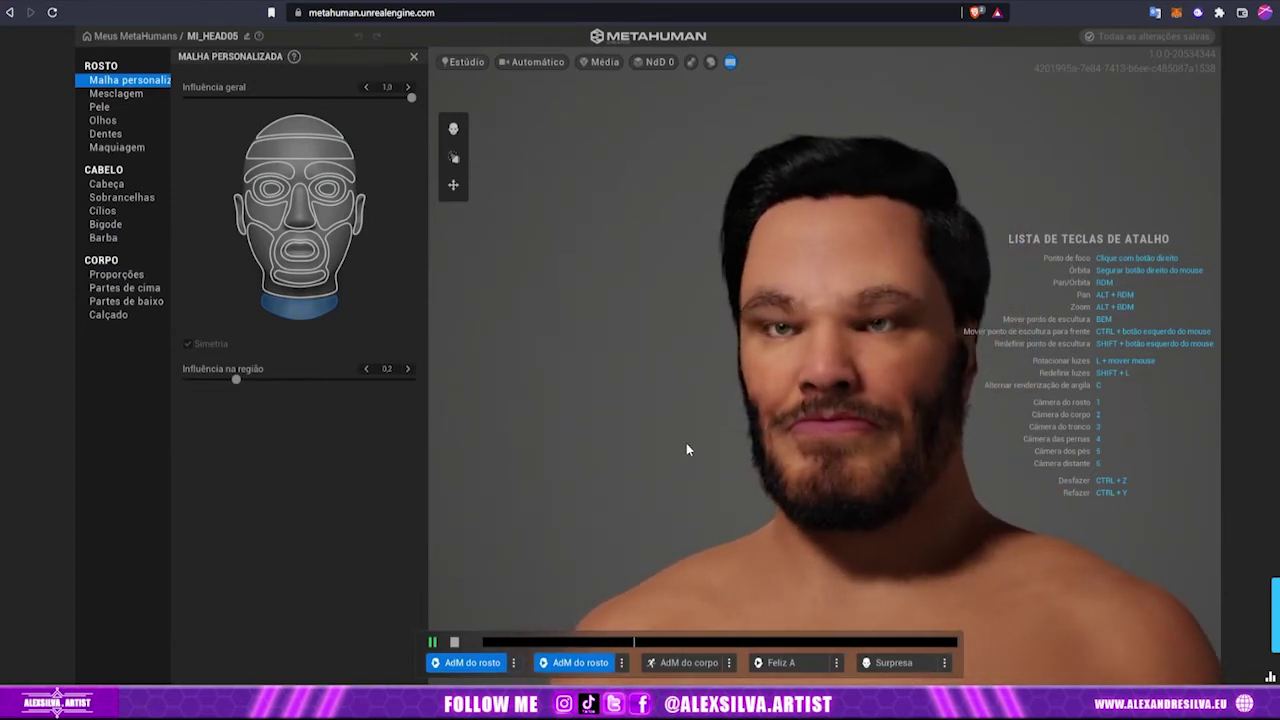
# Return to Mesclagem and zoom in close to inspect the blended face
pyautogui.click(124, 94)
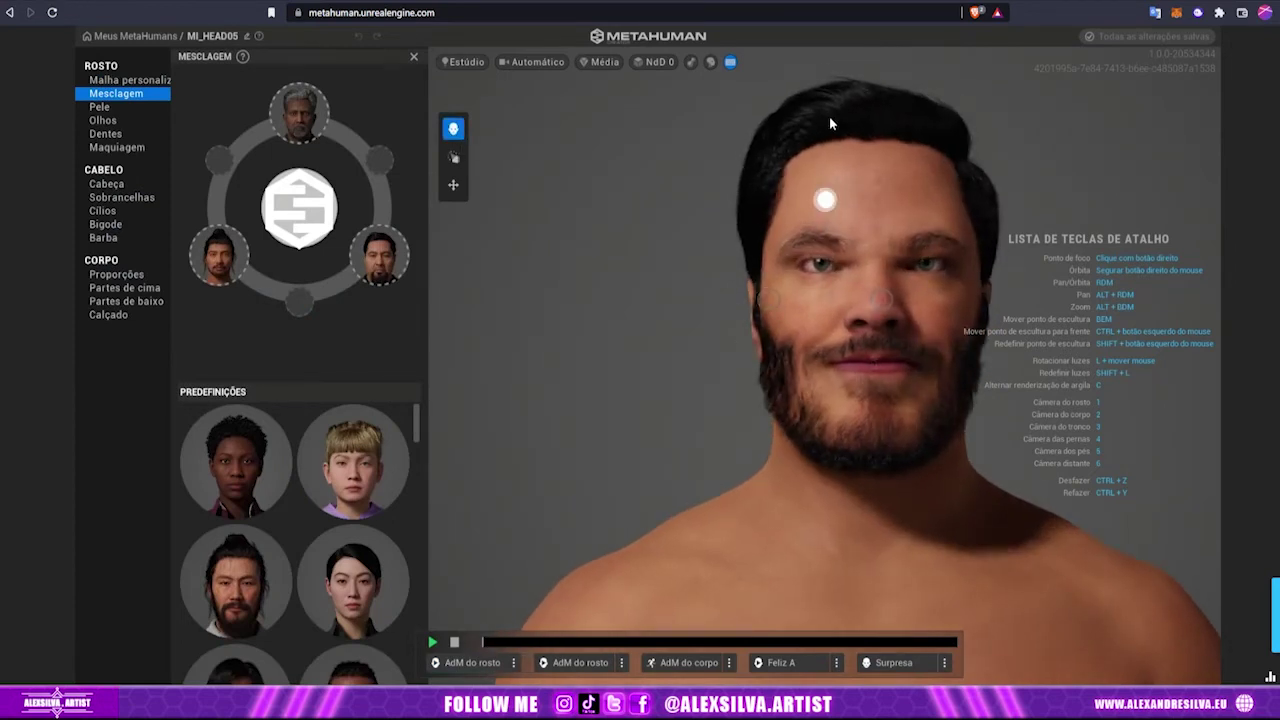
pyautogui.moveTo(826, 142); pyautogui.dragTo(556, 382, button='right')
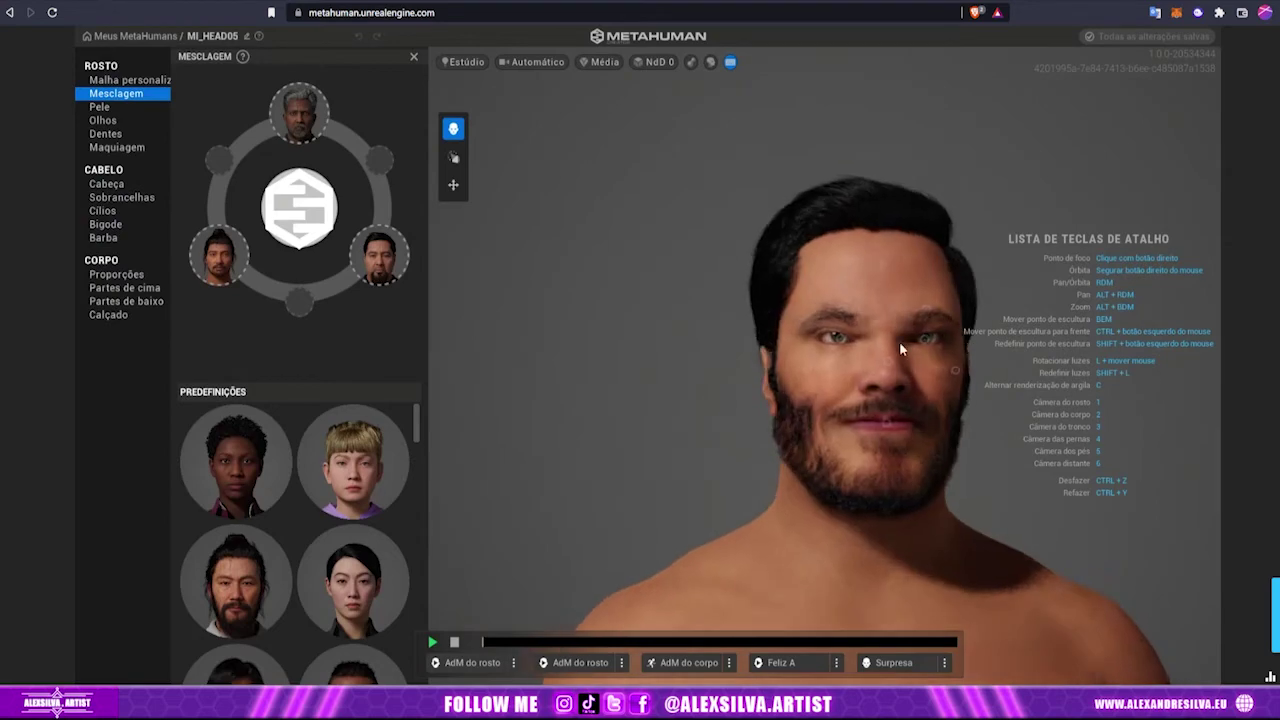
pyautogui.scroll(5, 807, 357)
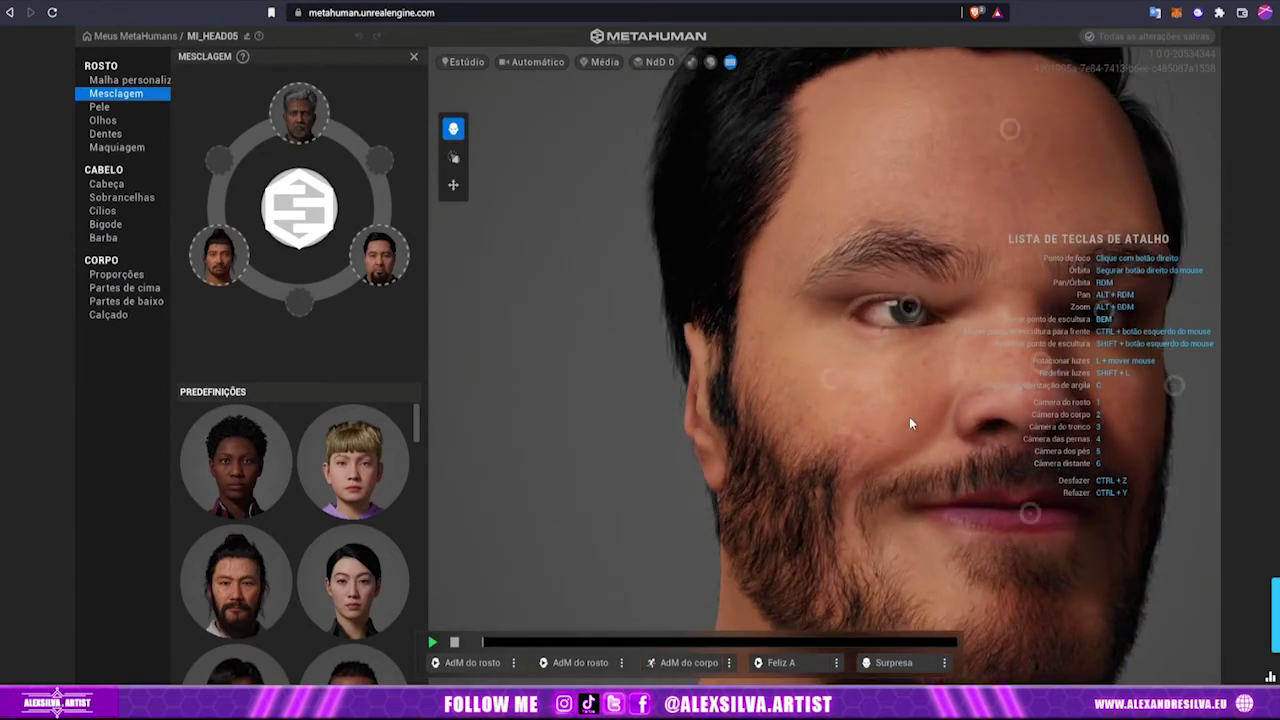
pyautogui.moveTo(914, 430); pyautogui.dragTo(443, 424, button='right')
# Orbit back to a frontal view and show the Cílios eyelash style presets
pyautogui.moveTo(536, 405); pyautogui.dragTo(572, 419, button='right')
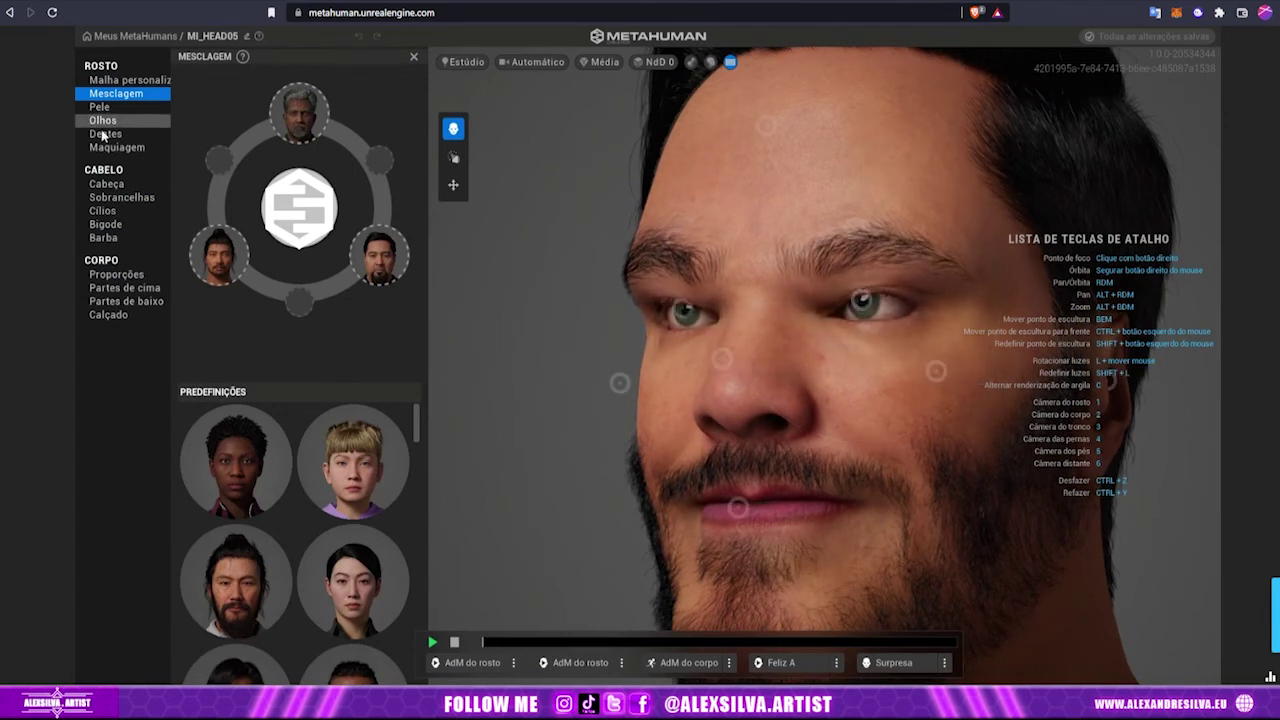
pyautogui.click(129, 198)
pyautogui.click(148, 212)
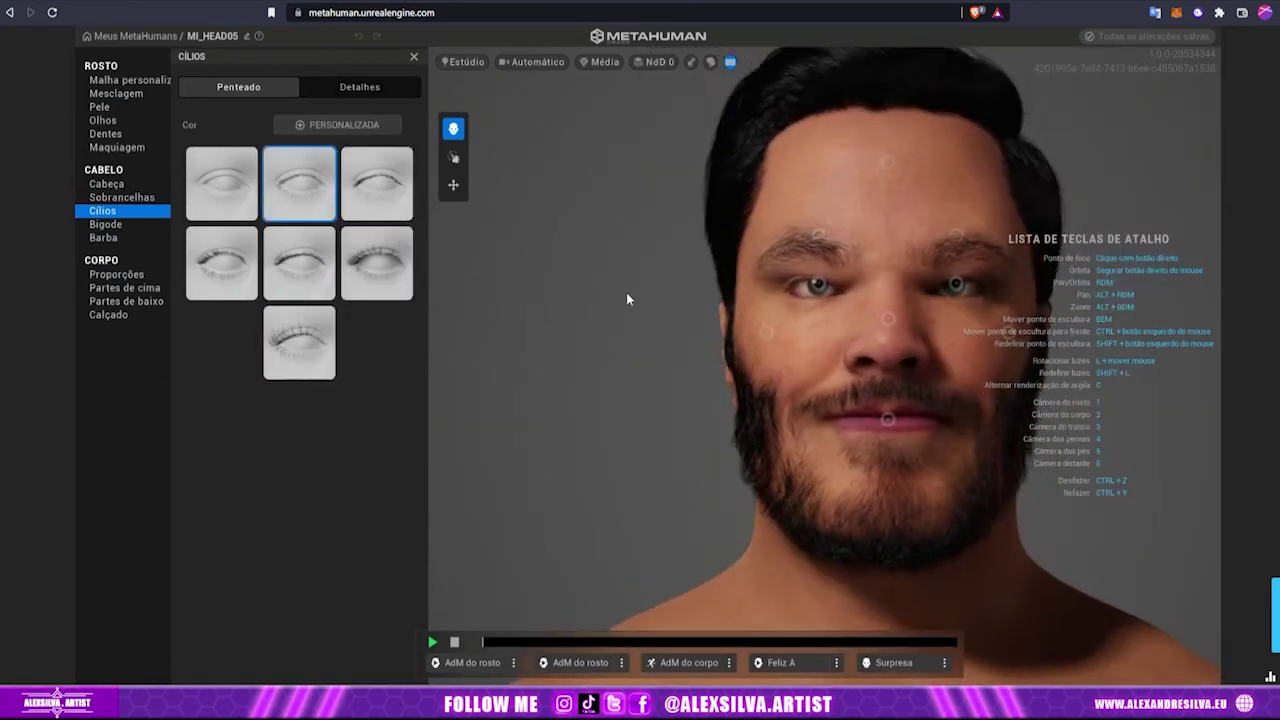
# Play the face animation and browse the skin, freckles and highlights settings
pyautogui.click(432, 645)
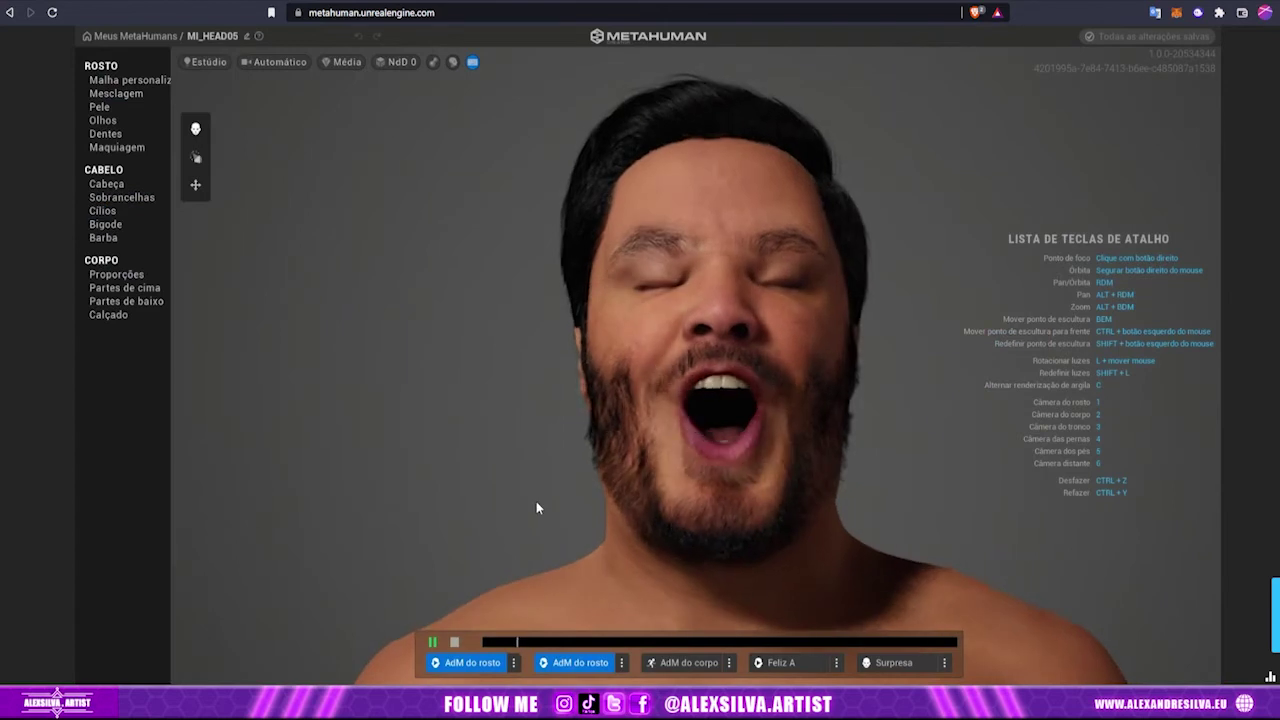
pyautogui.click(116, 106)
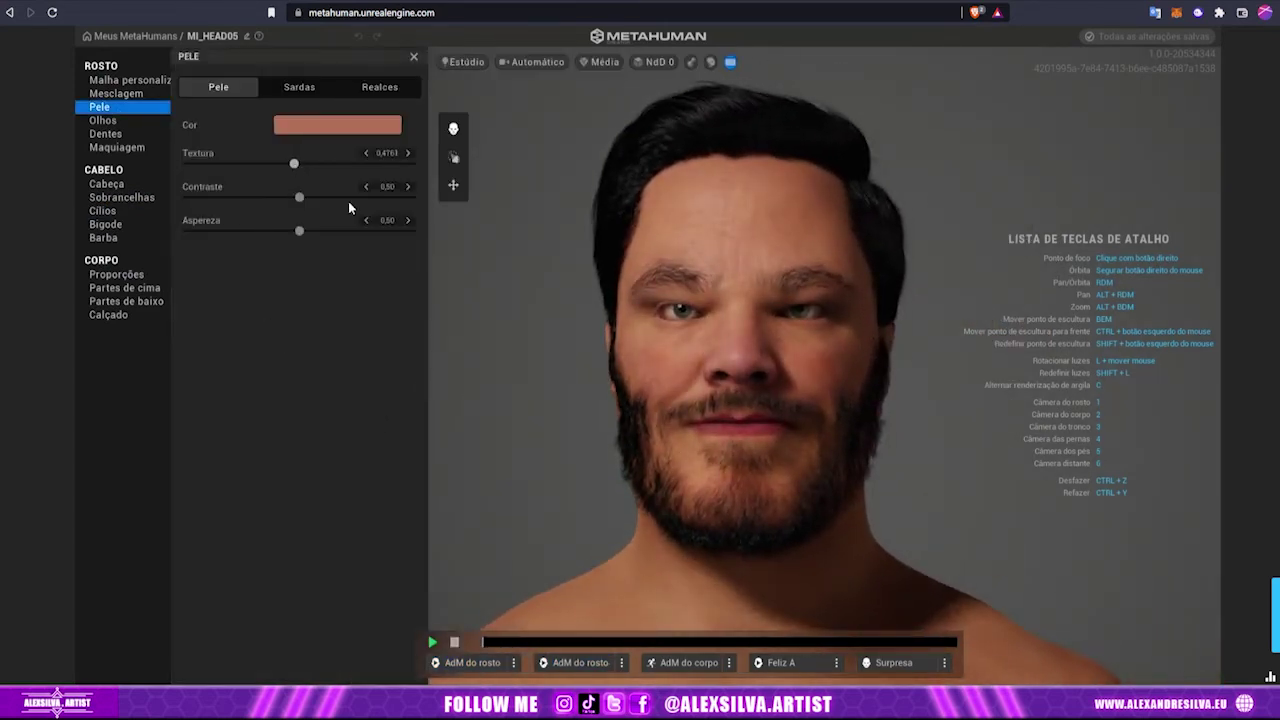
pyautogui.click(299, 87)
pyautogui.click(405, 87)
pyautogui.click(217, 89)
pyautogui.click(432, 642)
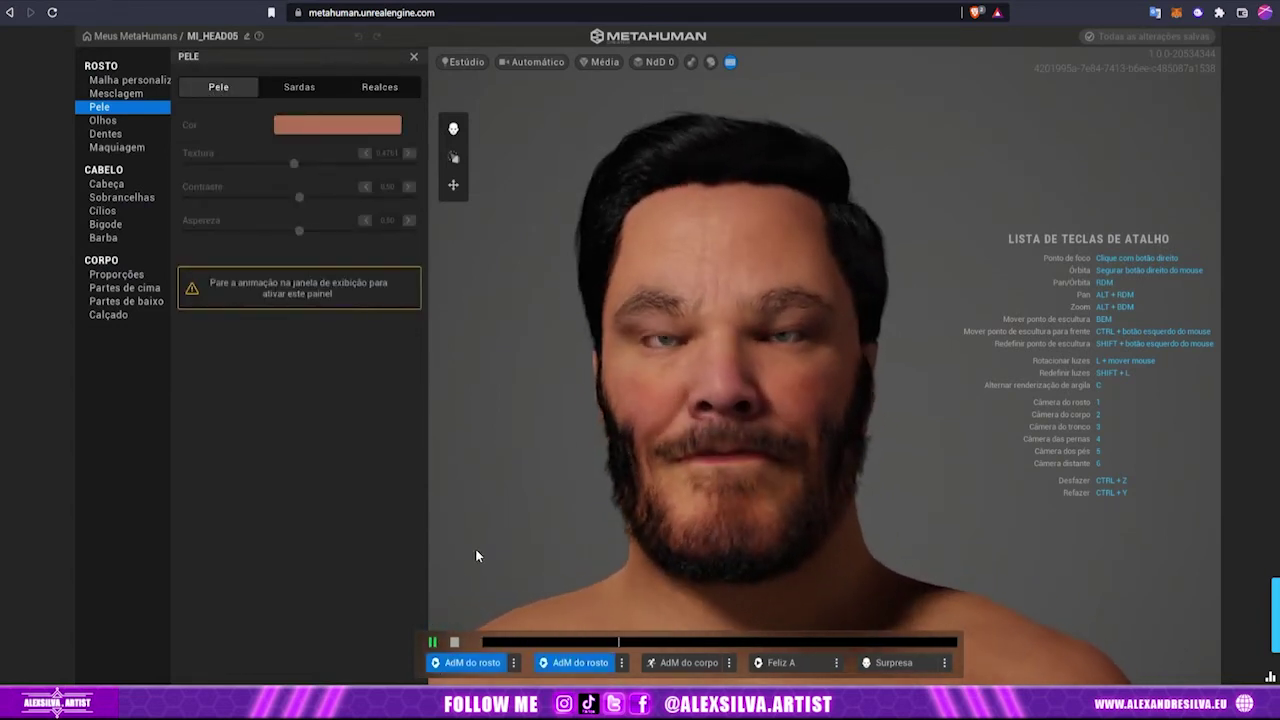
# After trying bald, buzz cut and braids, choose the balding curly hairstyle and show Detalhes
pyautogui.click(106, 184)
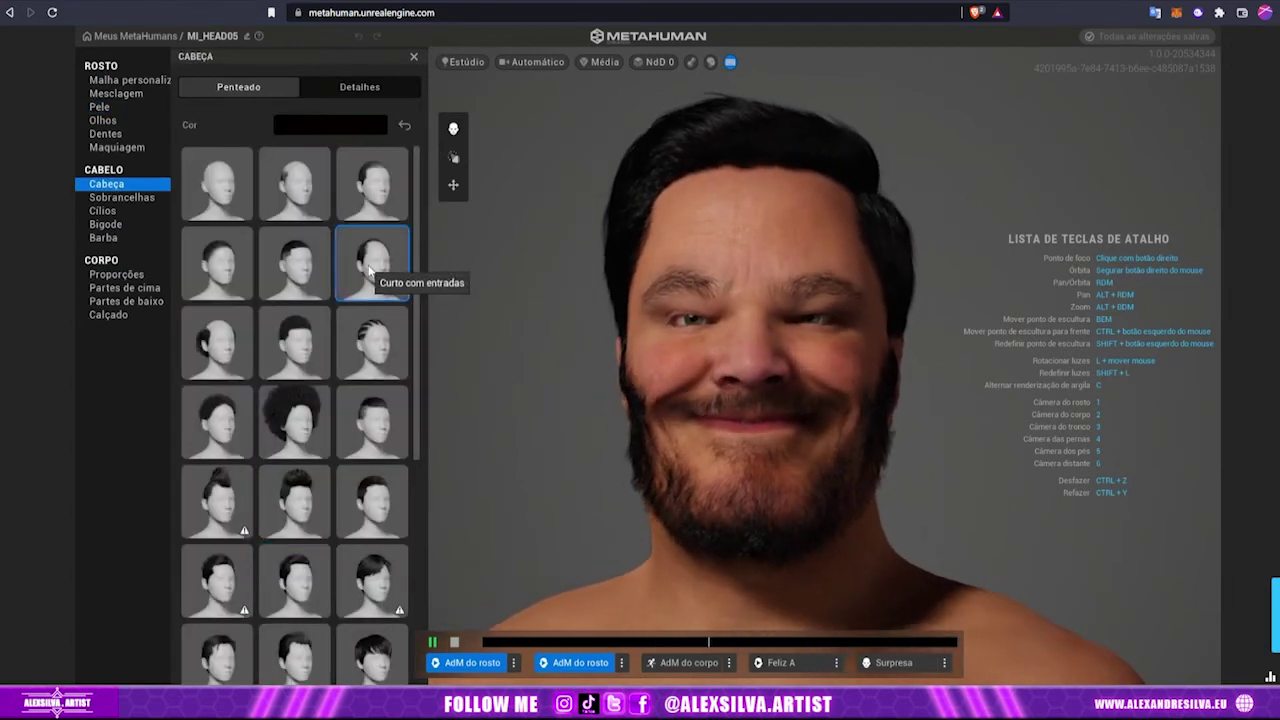
pyautogui.click(371, 266)
pyautogui.click(300, 186)
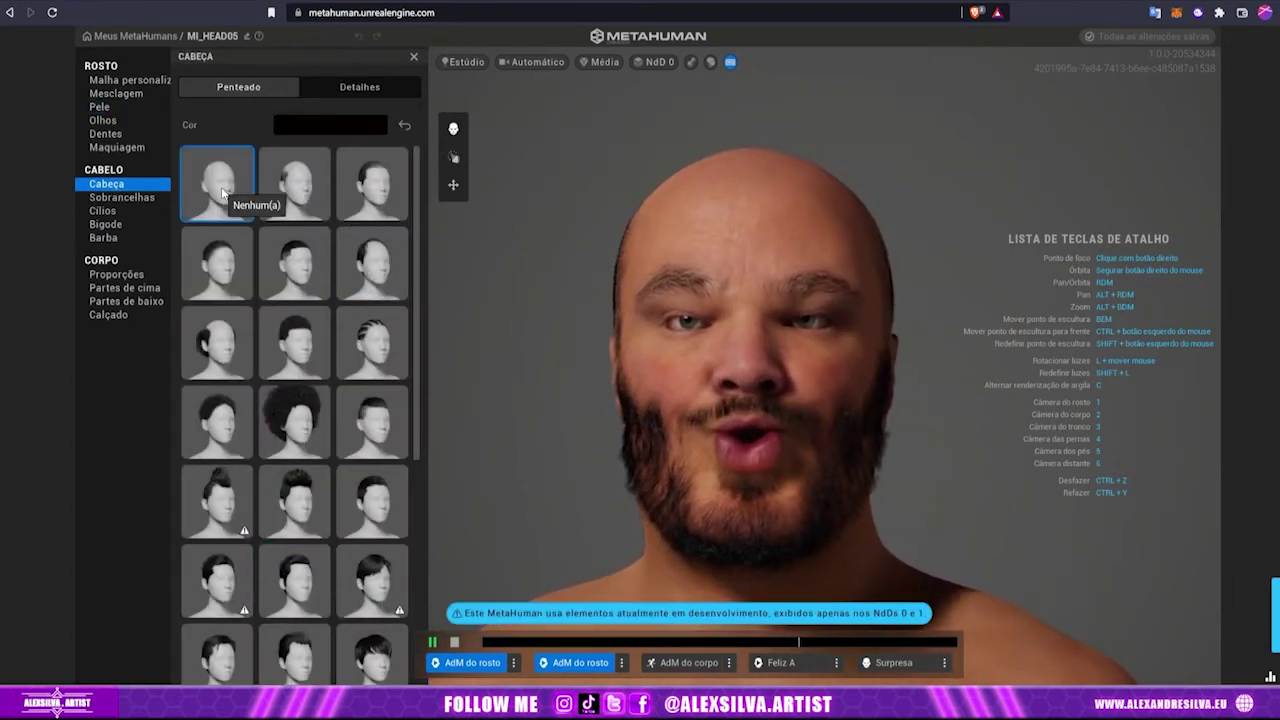
pyautogui.click(345, 200)
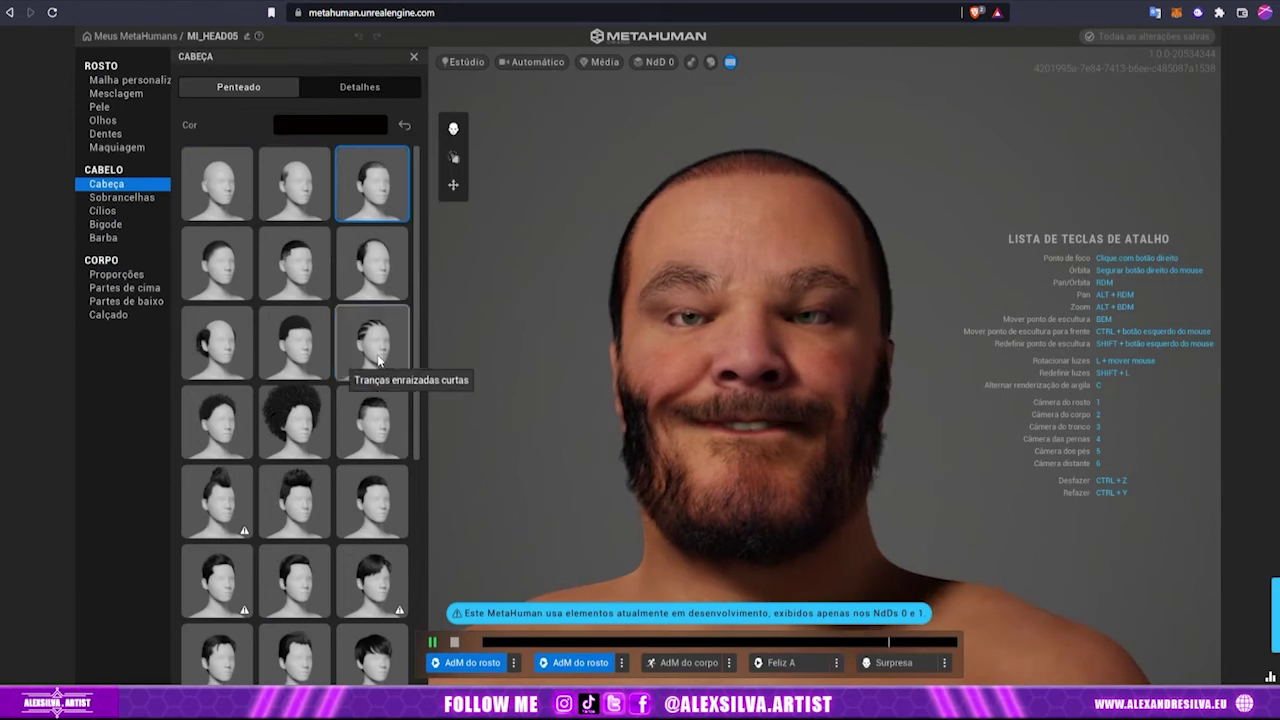
pyautogui.click(378, 364)
pyautogui.click(214, 338)
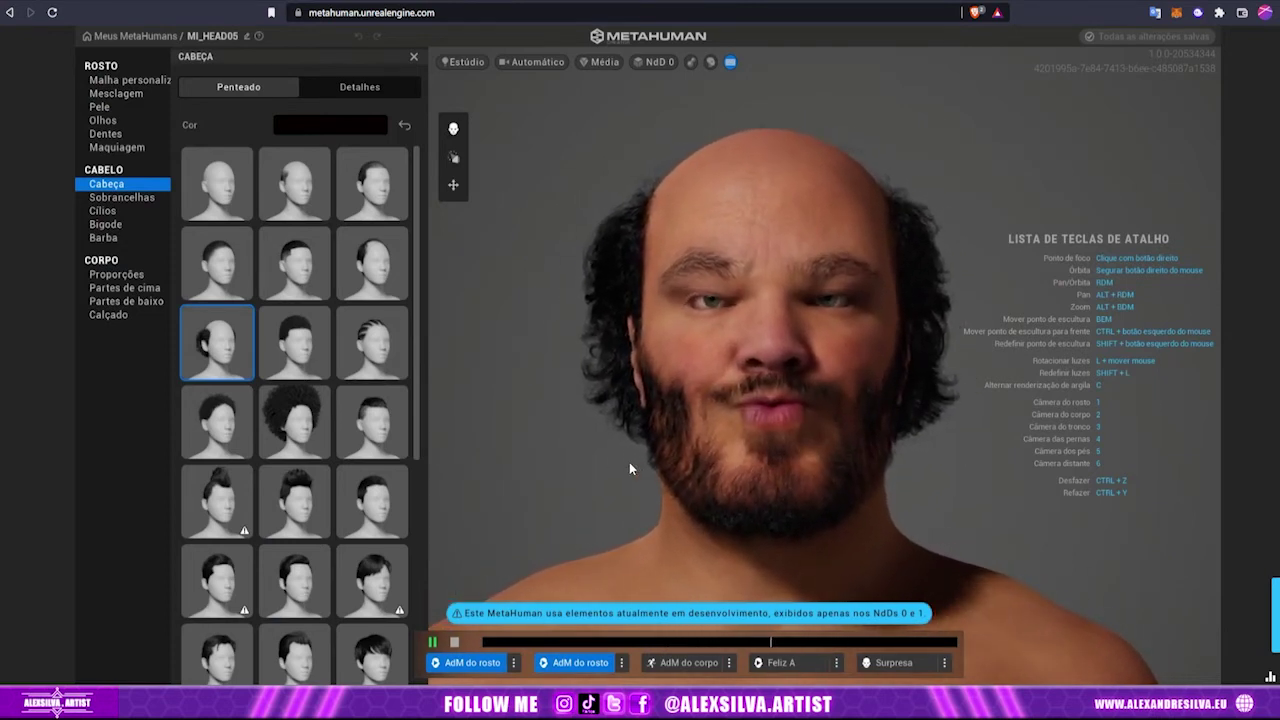
pyautogui.click(359, 87)
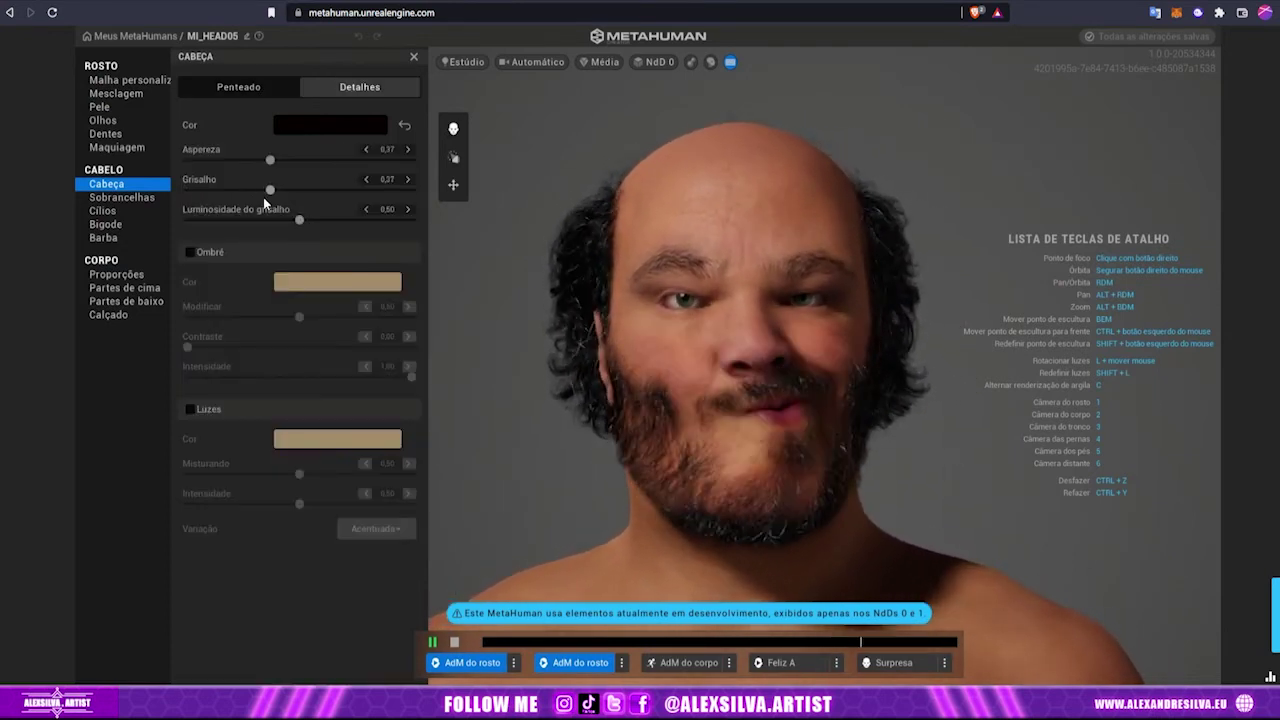
# Change the hair colour to a medium brown preset swatch
pyautogui.click(292, 125)
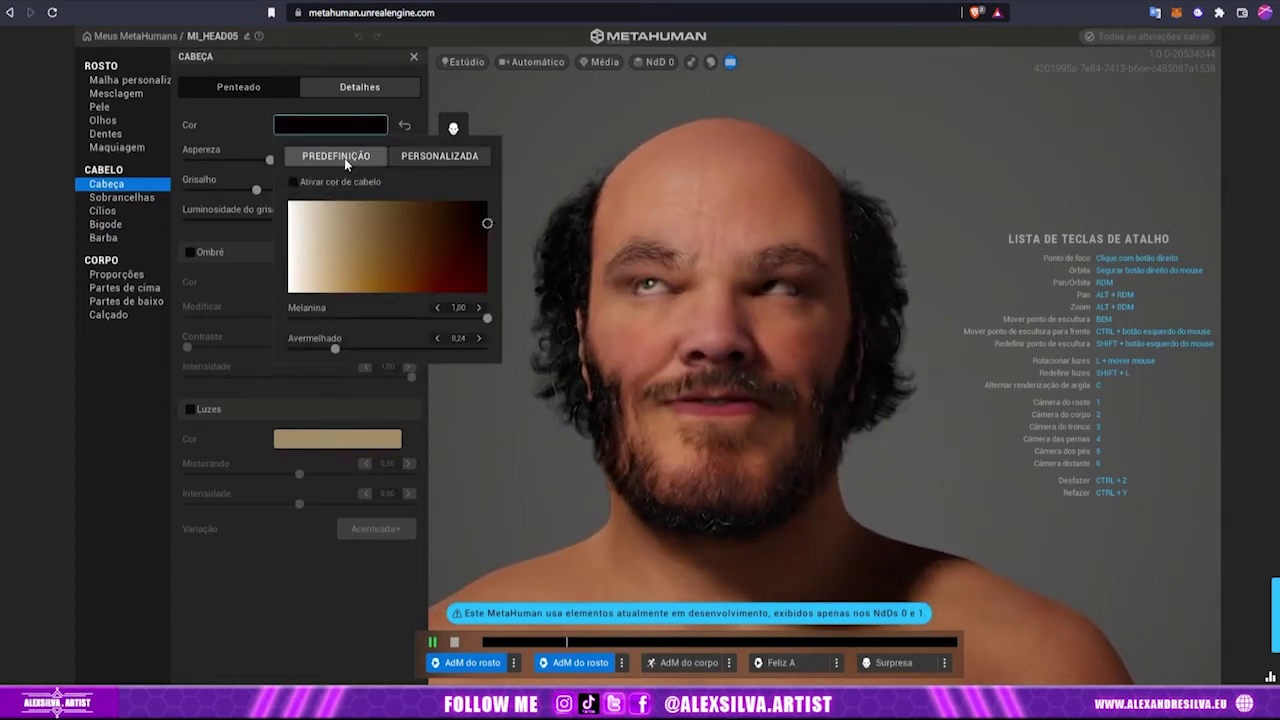
pyautogui.click(340, 156)
pyautogui.click(362, 215)
pyautogui.click(385, 215)
pyautogui.click(361, 238)
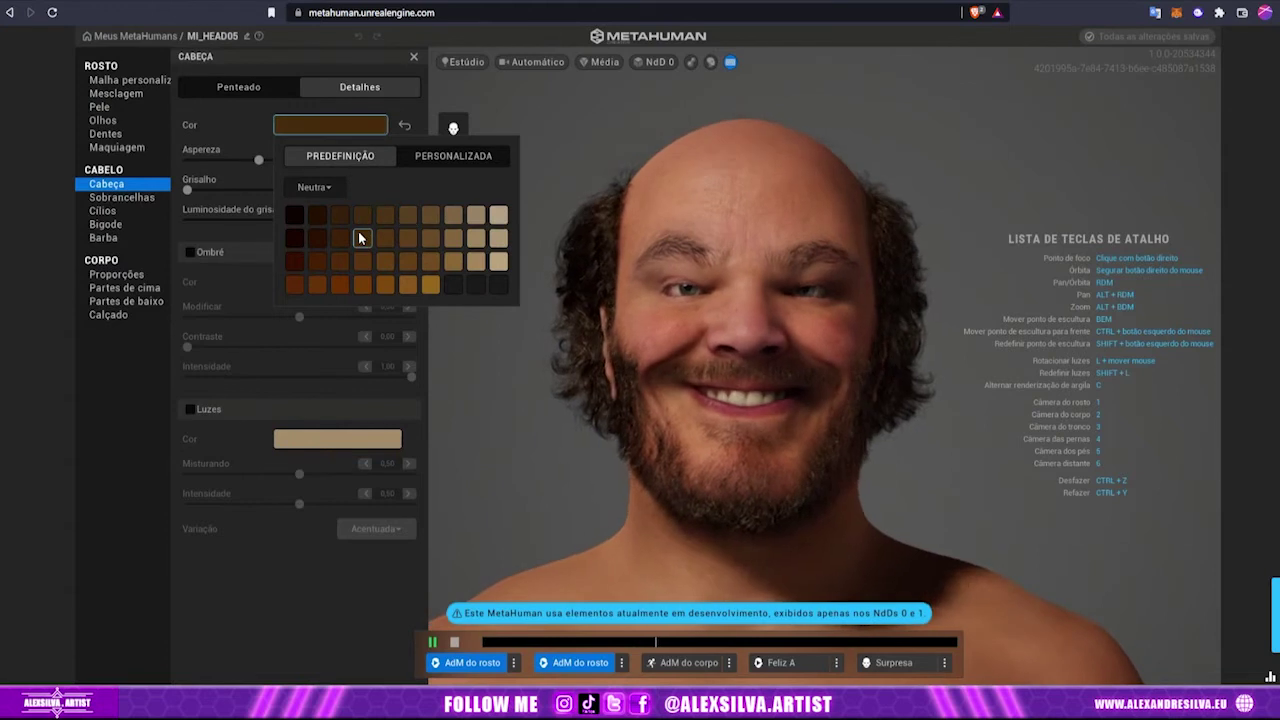
pyautogui.click(244, 128)
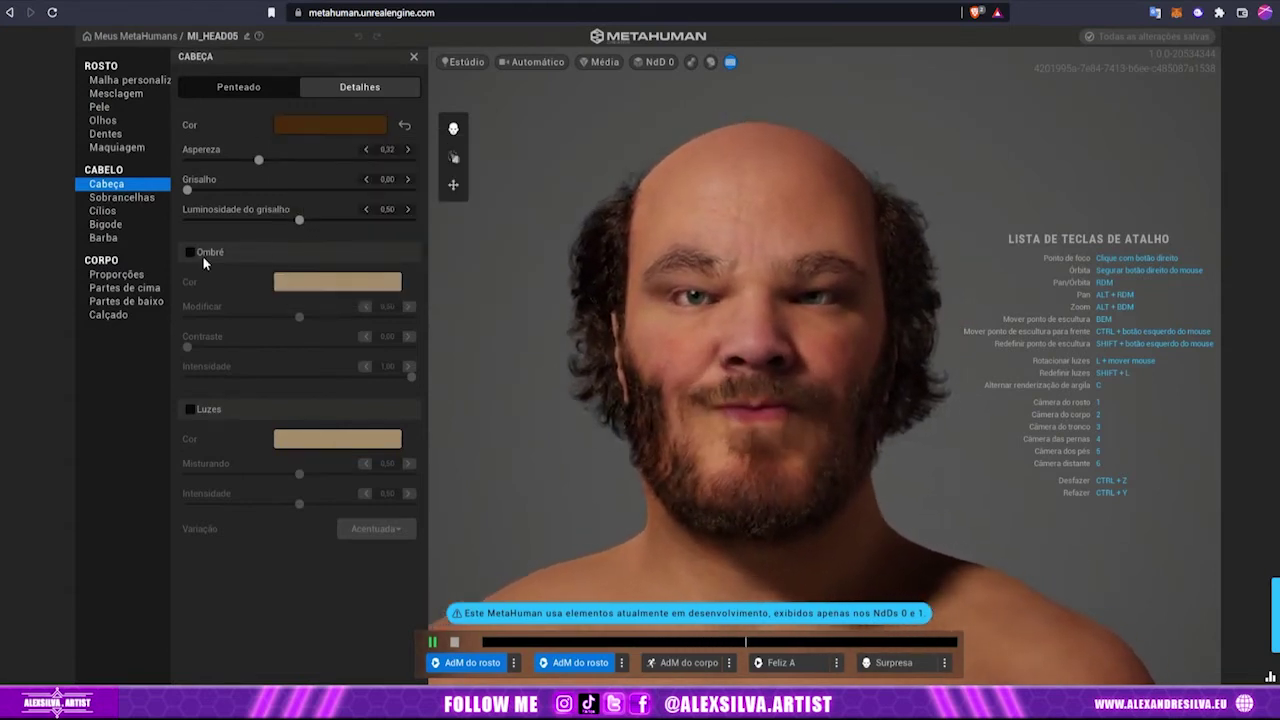
# Toggle hair highlights on and back off, then close the hair settings
pyautogui.click(190, 409)
pyautogui.click(190, 409)
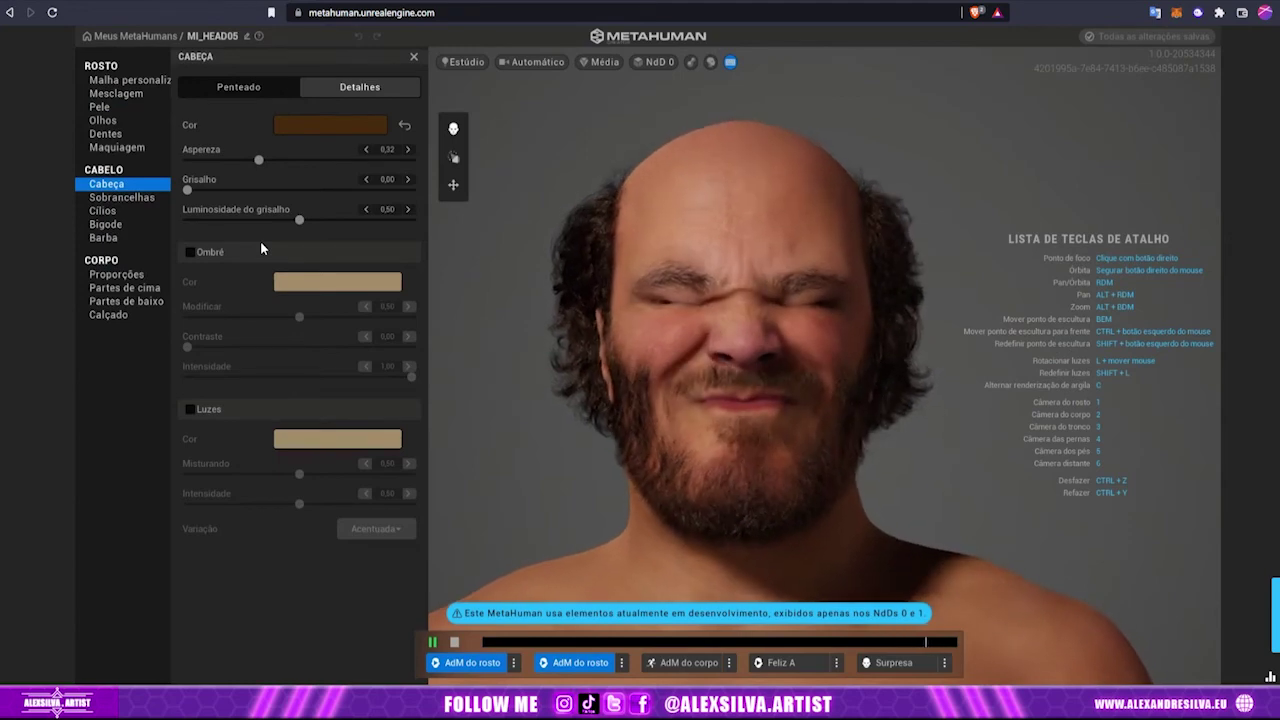
pyautogui.press('Escape')
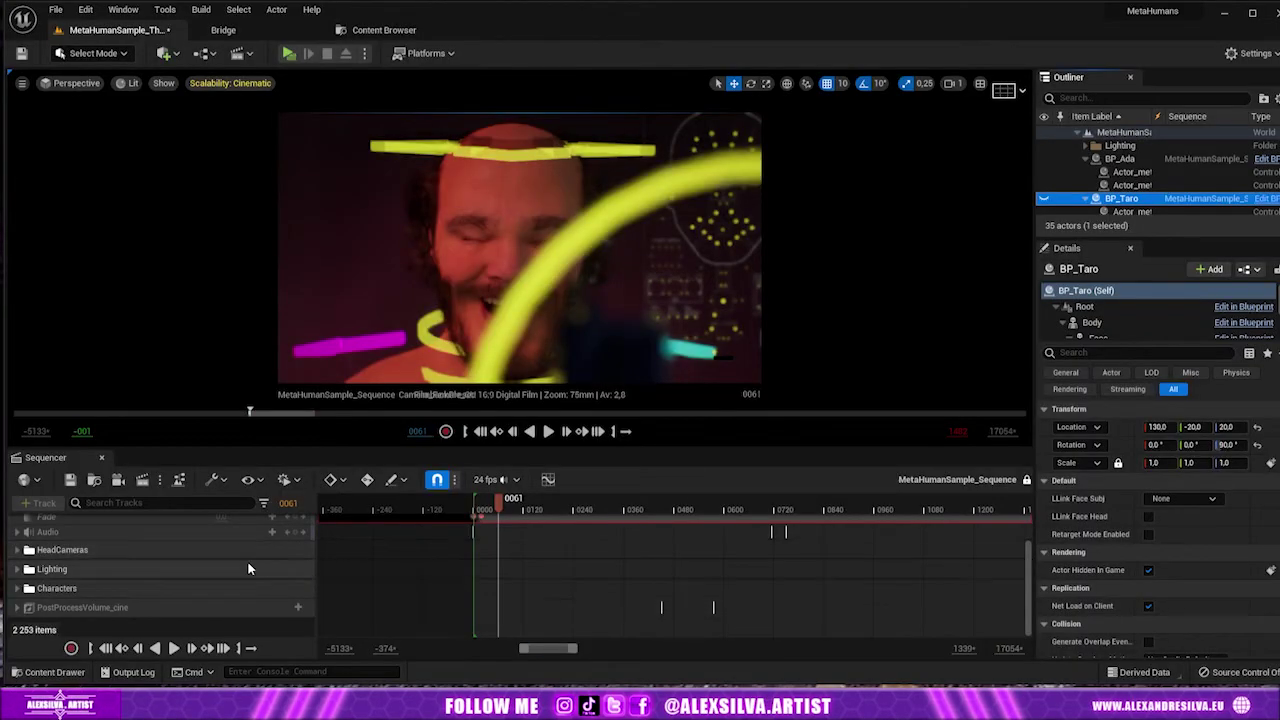
# Set HueShift to about 0.5 in the Plane's MI_Background_Sample material, turning the backdrop green
pyautogui.scroll(-3, 1162, 175)
pyautogui.click(1116, 169)
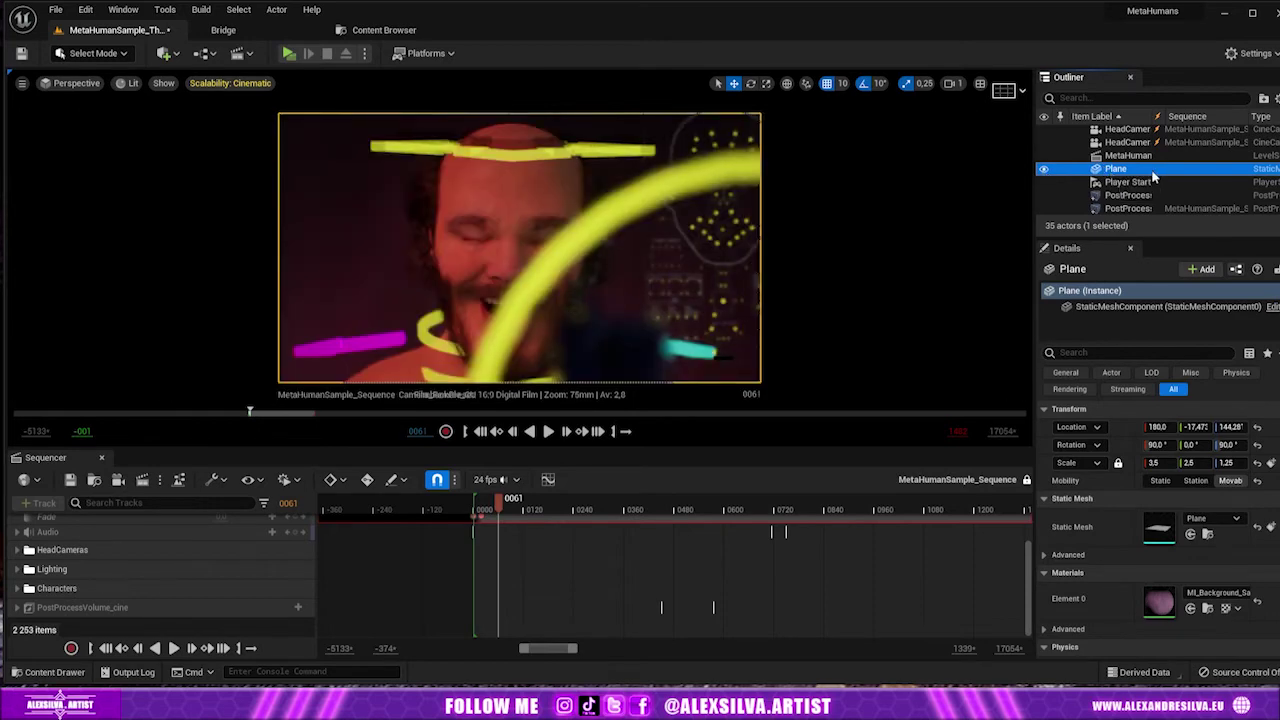
pyautogui.doubleClick(1158, 600)
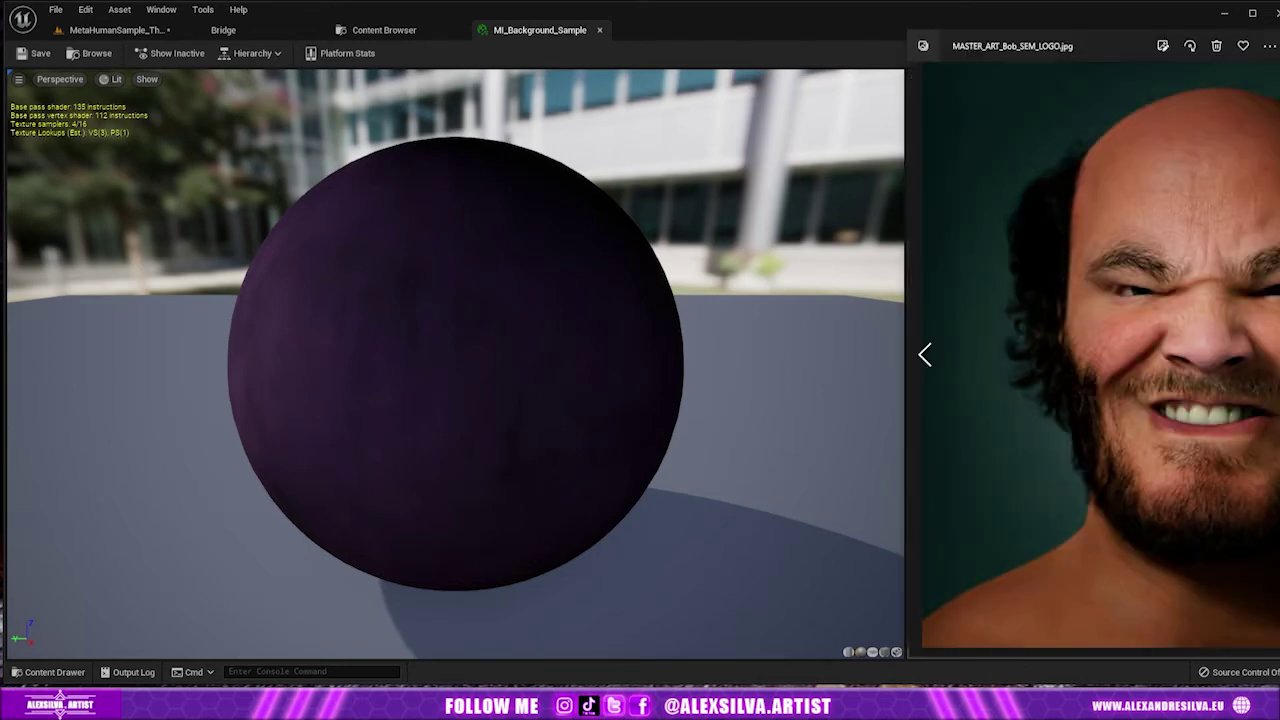
pyautogui.moveTo(1100, 175); pyautogui.dragTo(1120, 175)
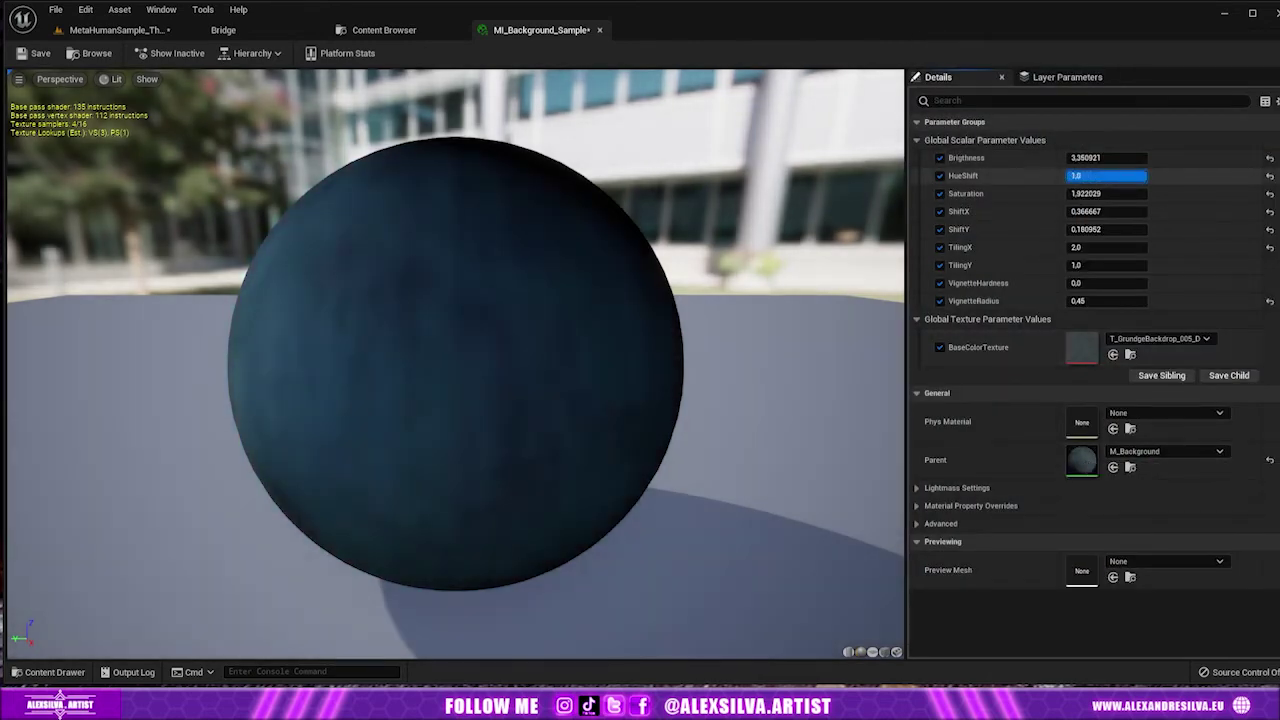
pyautogui.write('0.896')
pyautogui.press('Return')
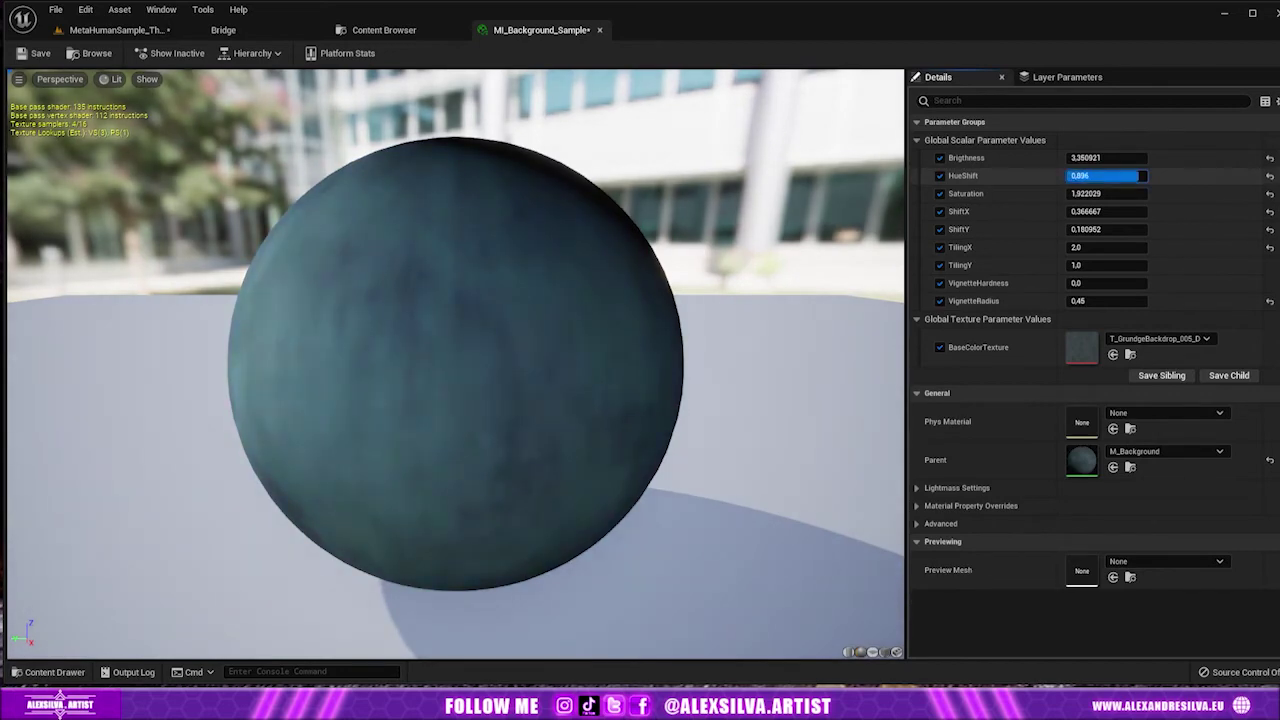
pyautogui.moveTo(1100, 175); pyautogui.dragTo(1120, 175)
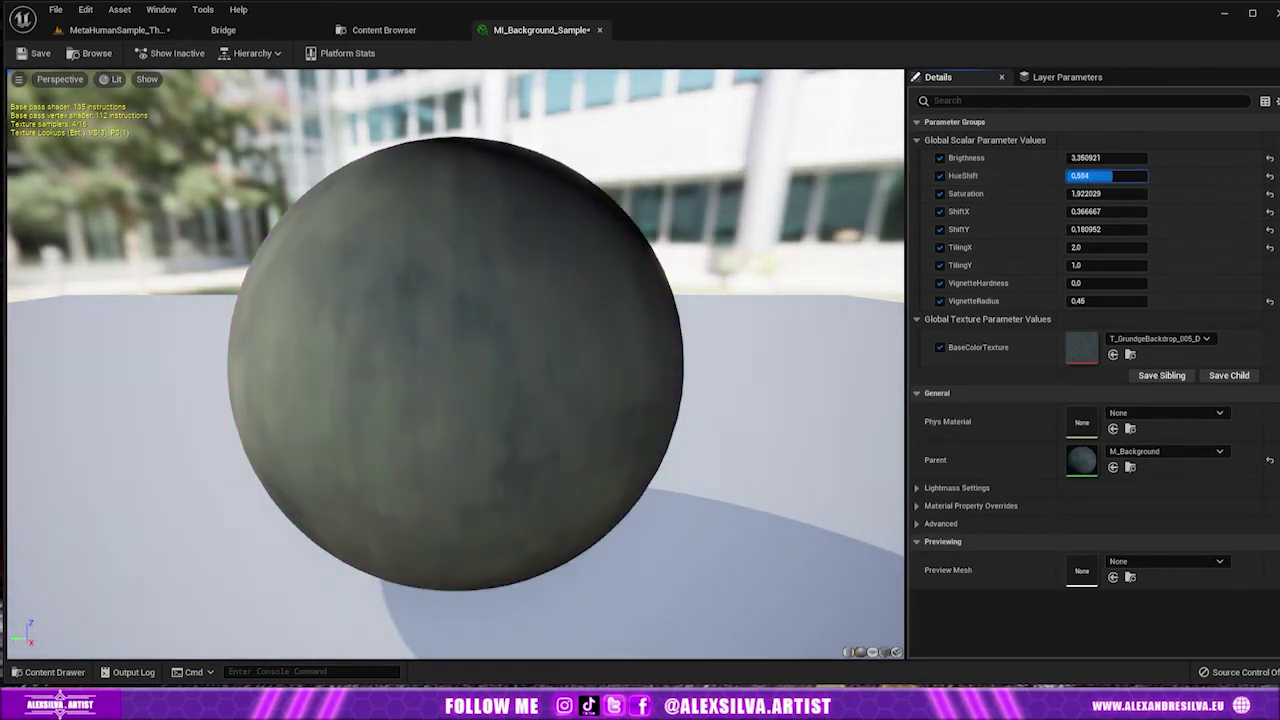
pyautogui.click(122, 32)
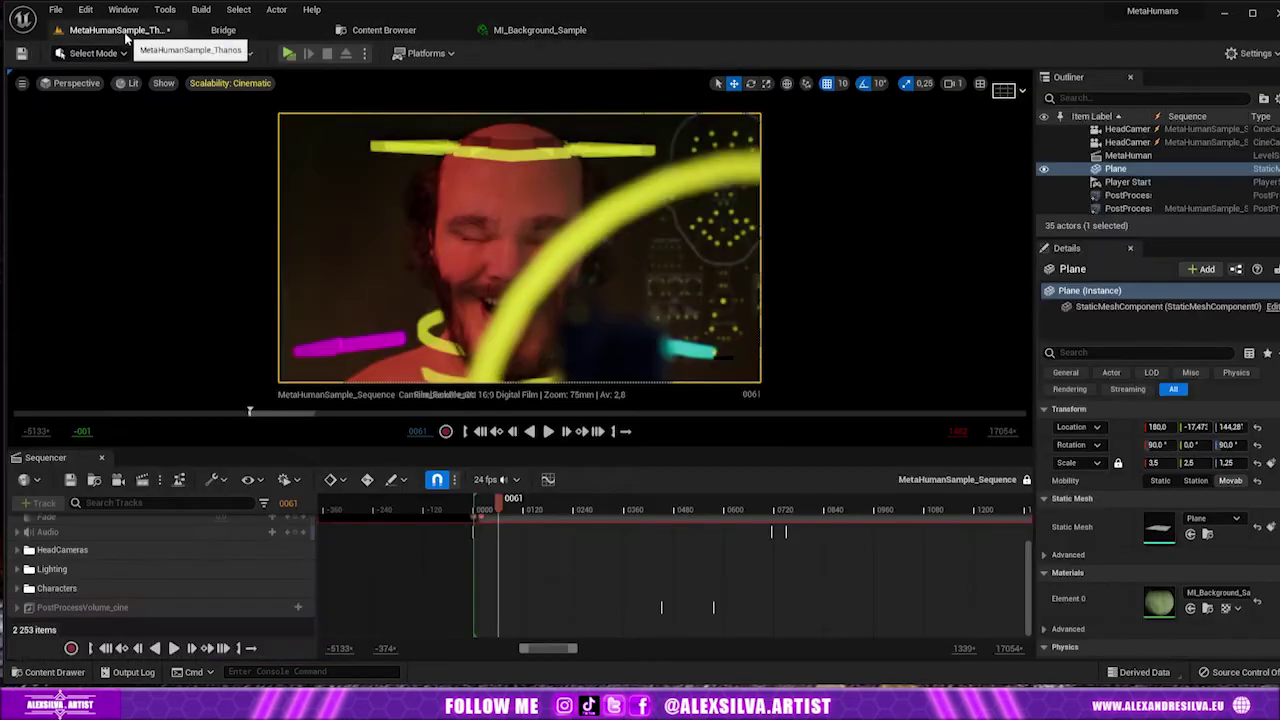
# Select the Gen5_Key spotlight and reset its Light Color to white
pyautogui.scroll(5, 1180, 176)
pyautogui.scroll(-1, 1079, 174)
pyautogui.click(1062, 197)
pyautogui.scroll(-2, 1224, 524)
pyautogui.click(1150, 189)
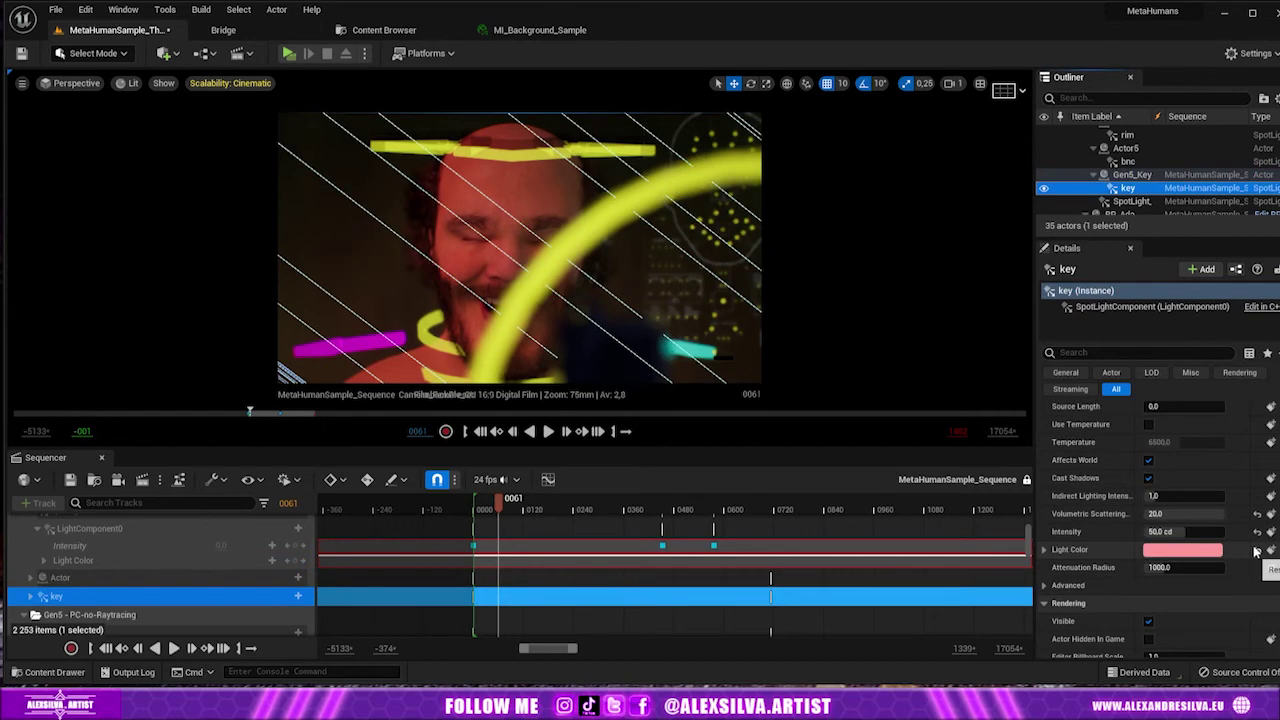
pyautogui.click(1256, 549)
# Check the key light colour, then play the sequence from the start
pyautogui.click(549, 431)
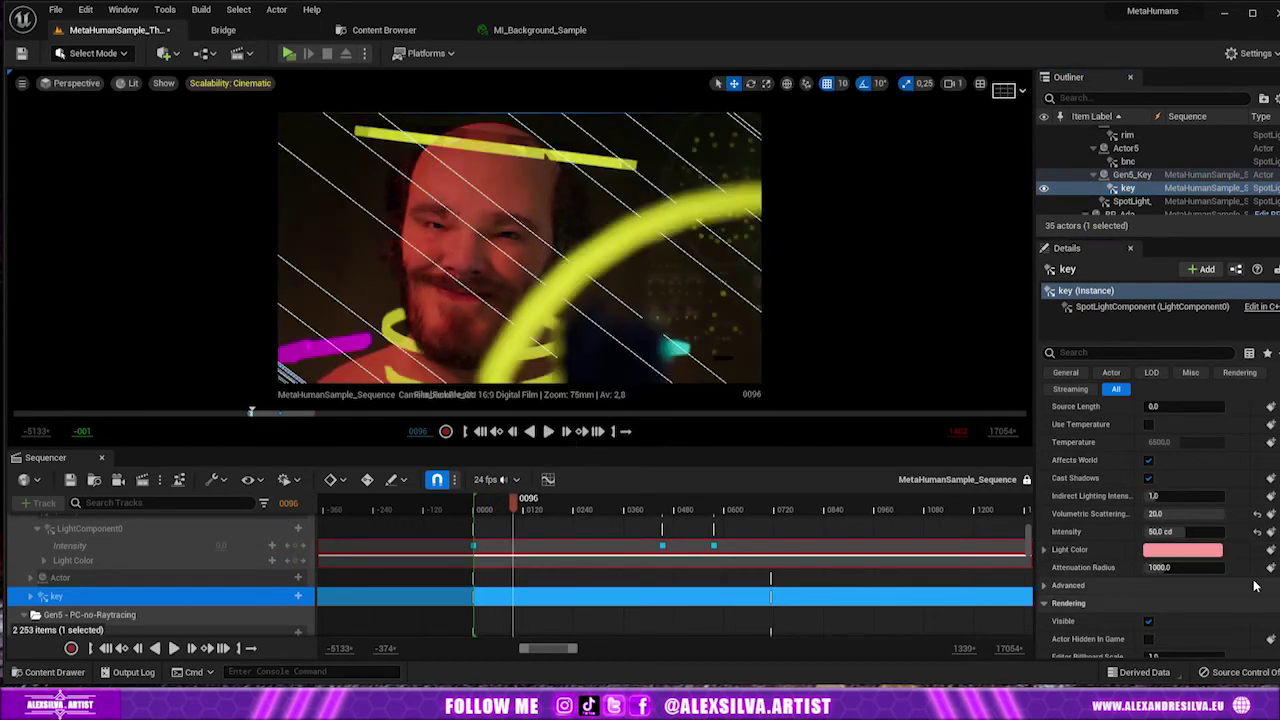
pyautogui.click(1165, 552)
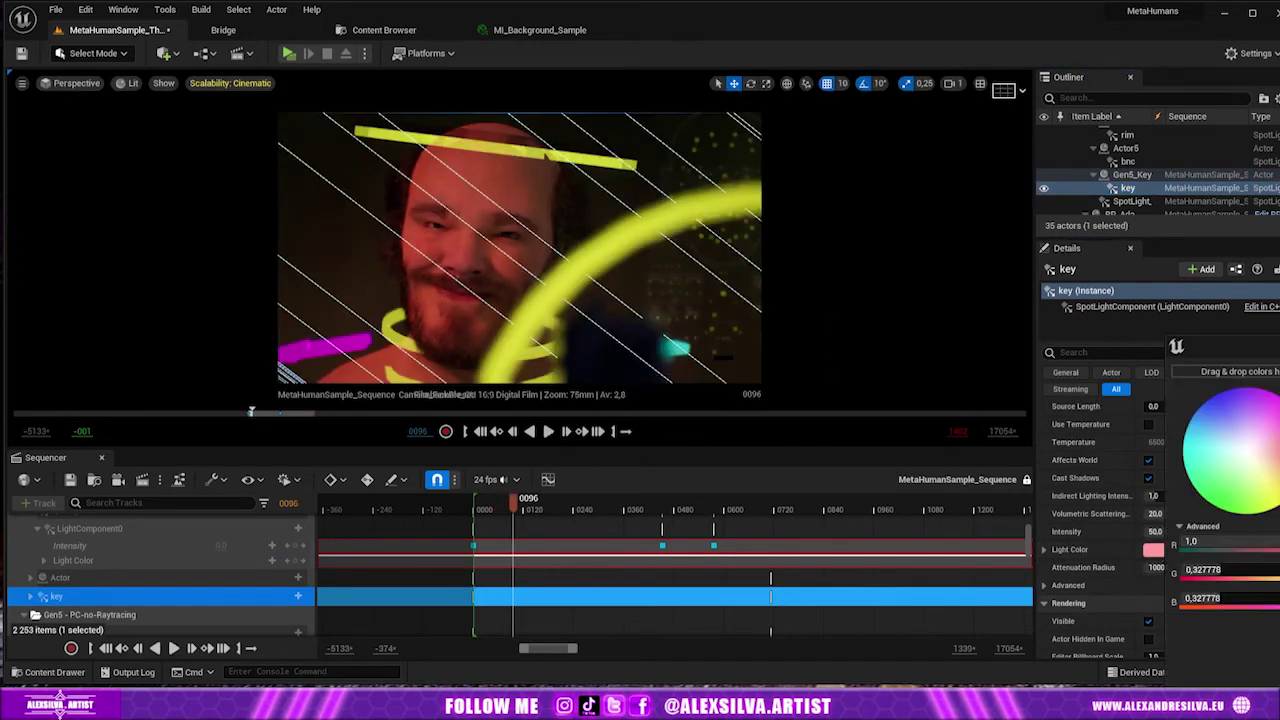
pyautogui.click(1020, 487)
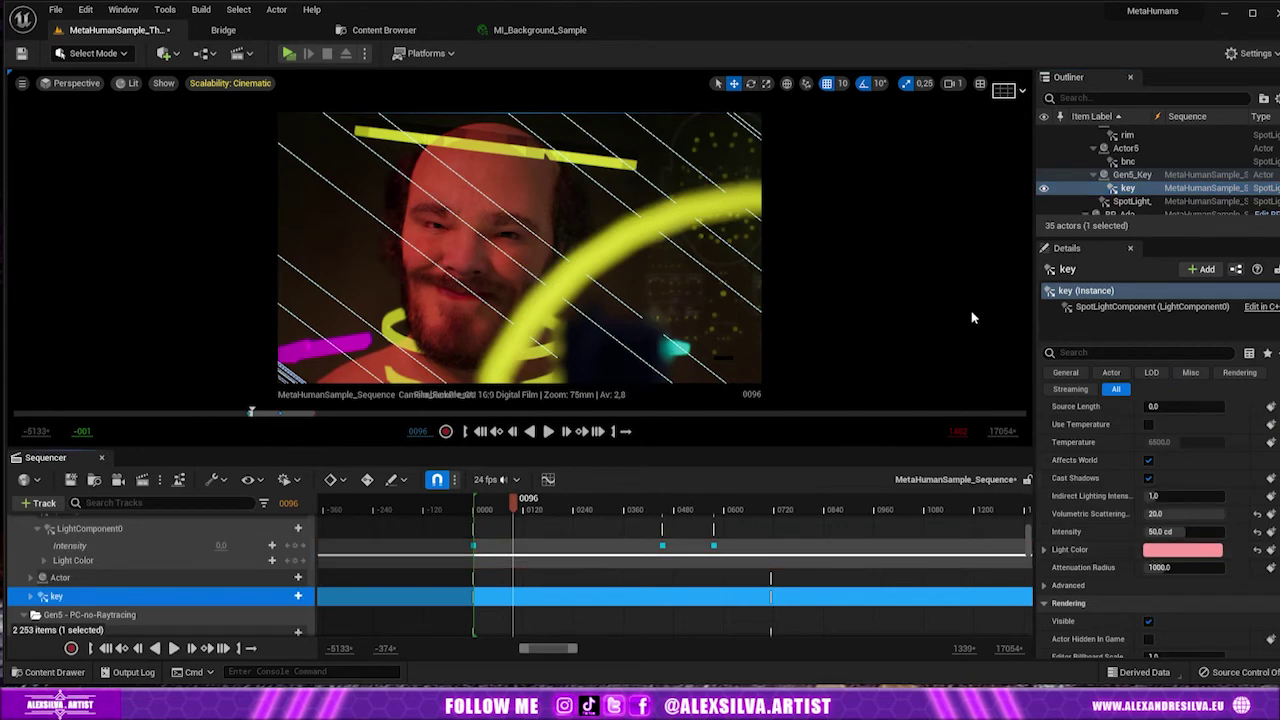
pyautogui.click(484, 431)
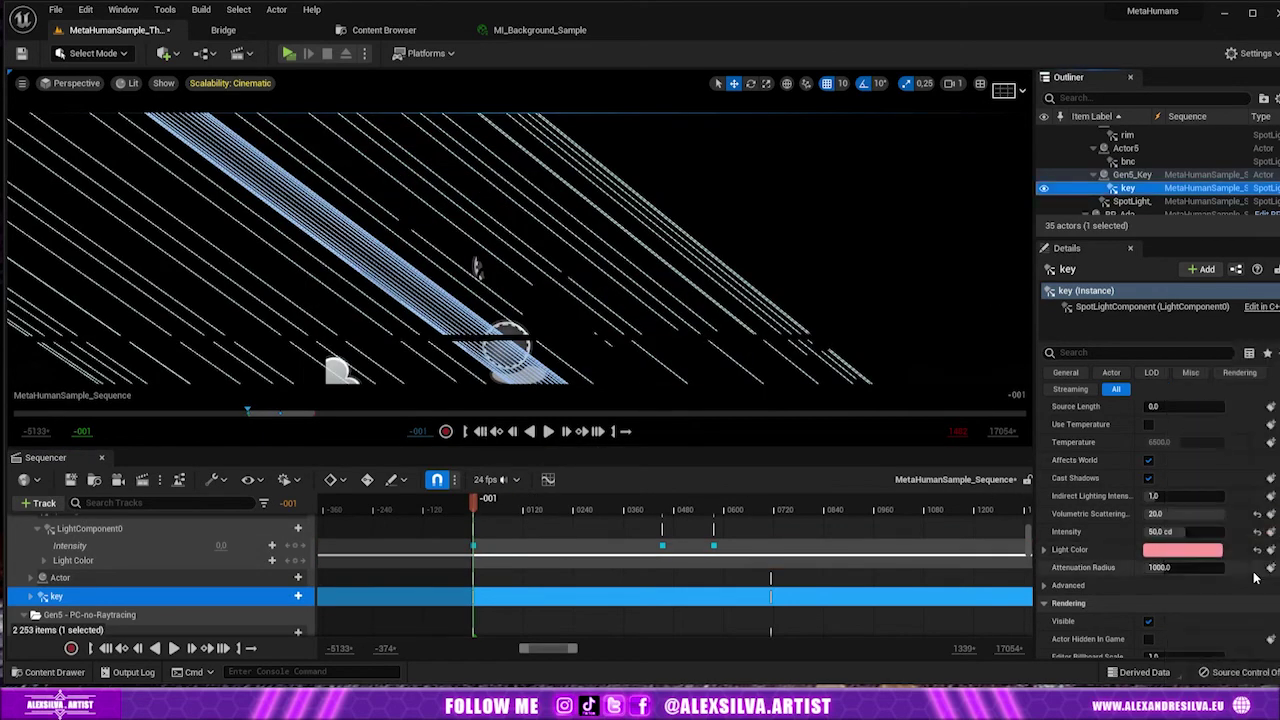
pyautogui.click(548, 432)
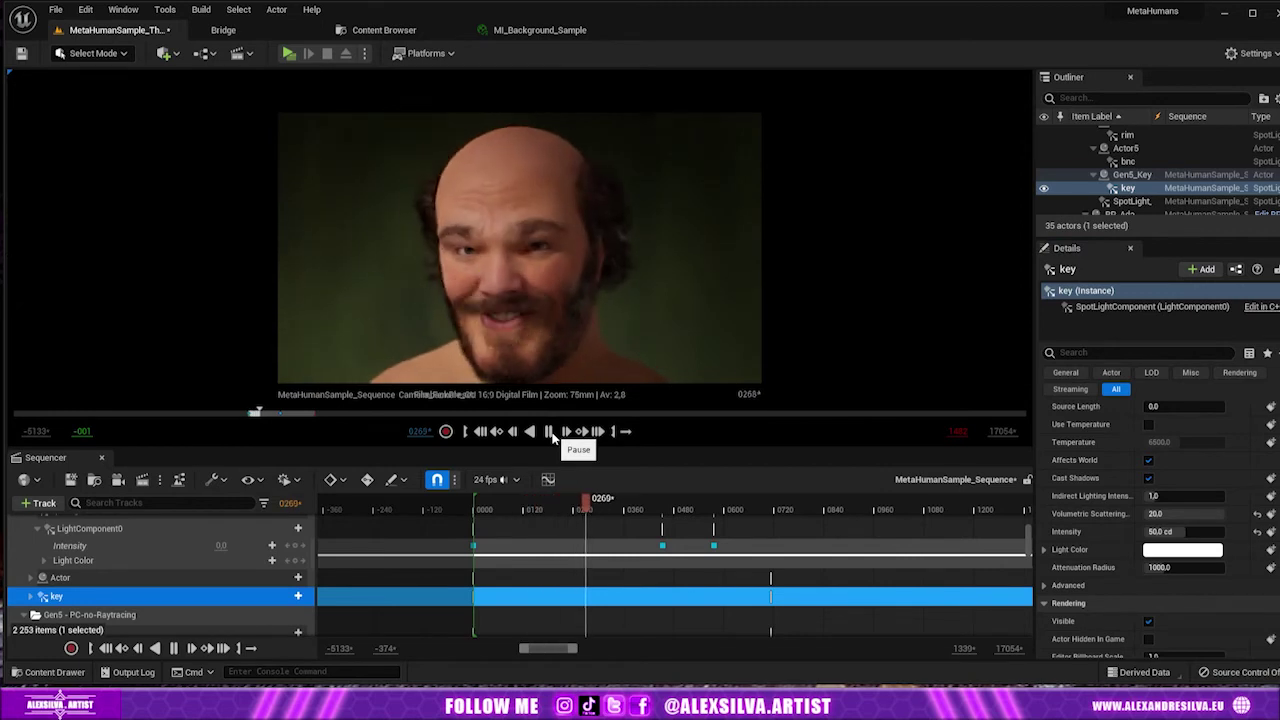
# Pause playback, save all packages with Ctrl+S, and replay the sequence
pyautogui.click(549, 432)
pyautogui.hotkey('ctrl', 's')
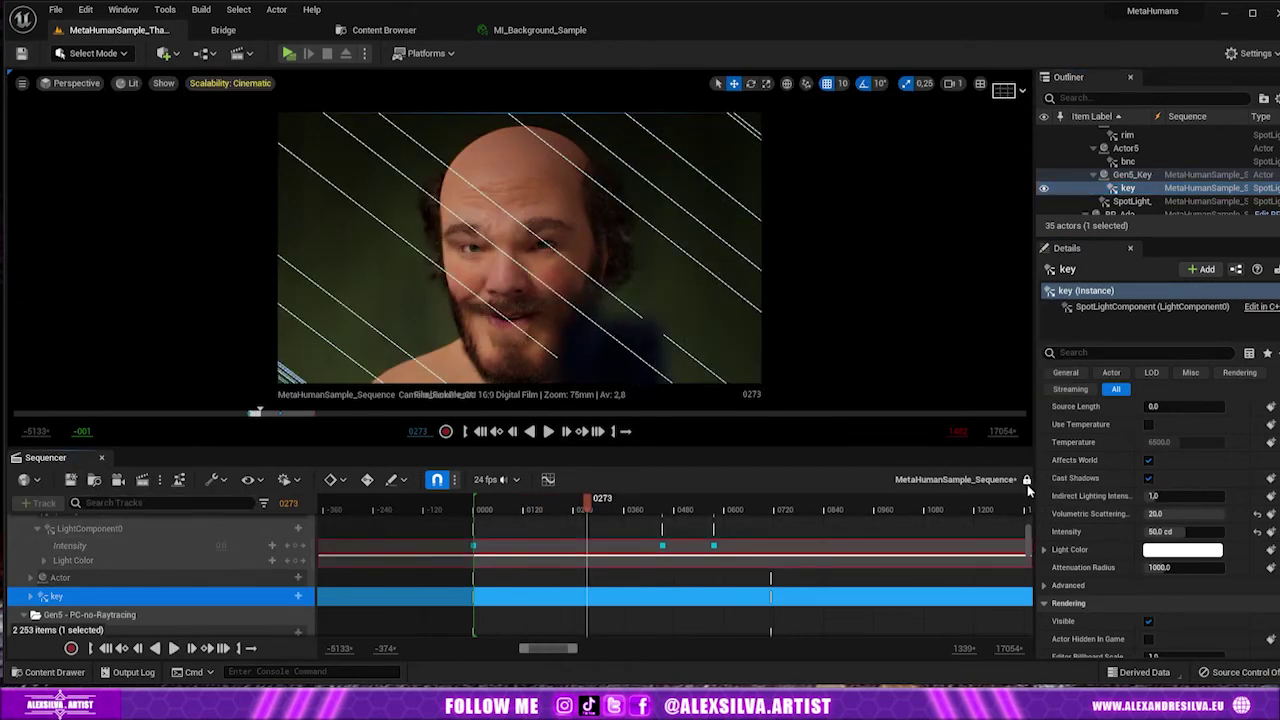
pyautogui.click(548, 432)
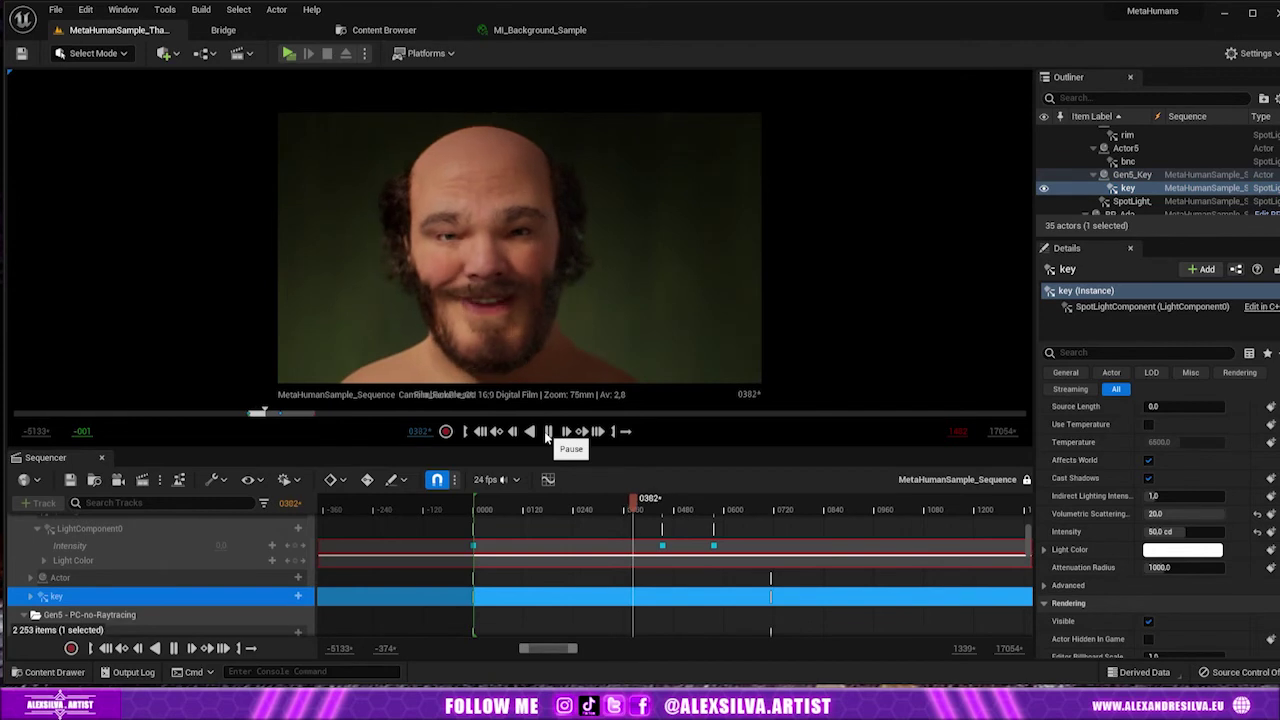